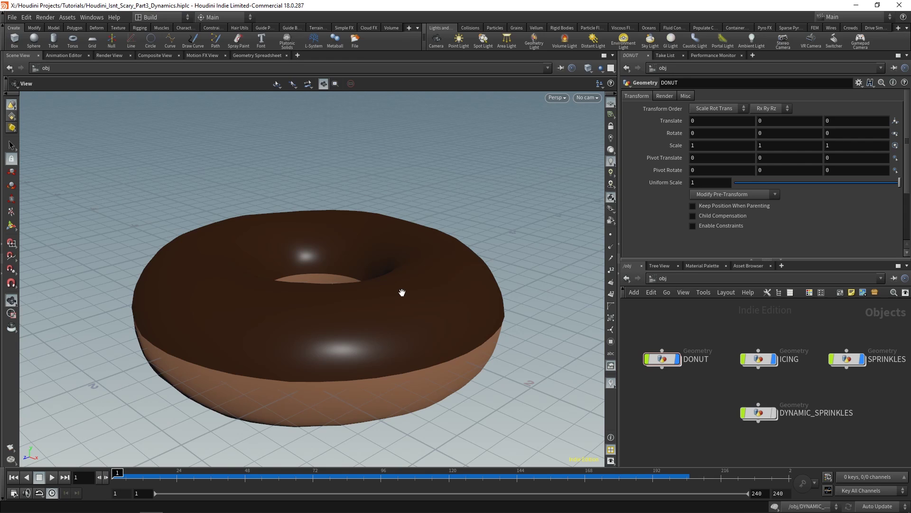
# - Move to frame 135 and add a camera matching an angled view of the donut, with its node aligned in the network
pyautogui.moveTo(118, 475); pyautogui.dragTo(477, 474)
pyautogui.click(476, 472)
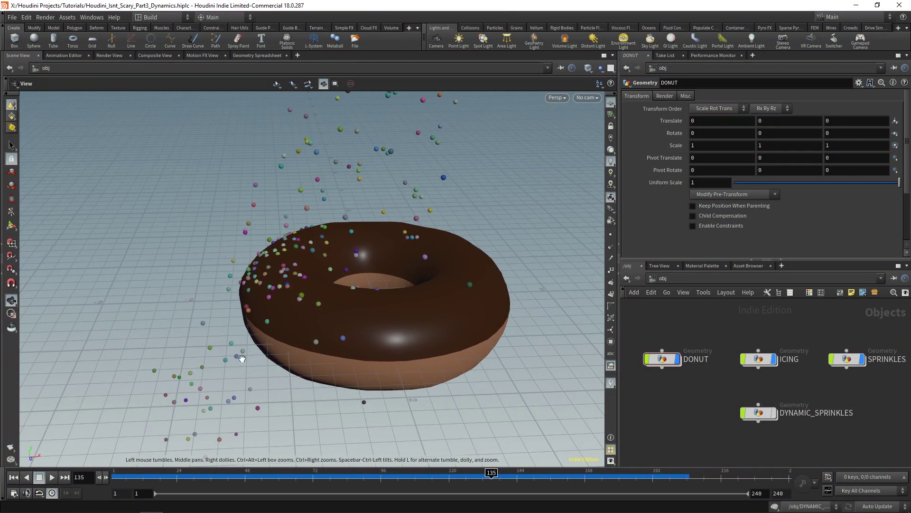
pyautogui.moveTo(388, 263); pyautogui.dragTo(384, 286)
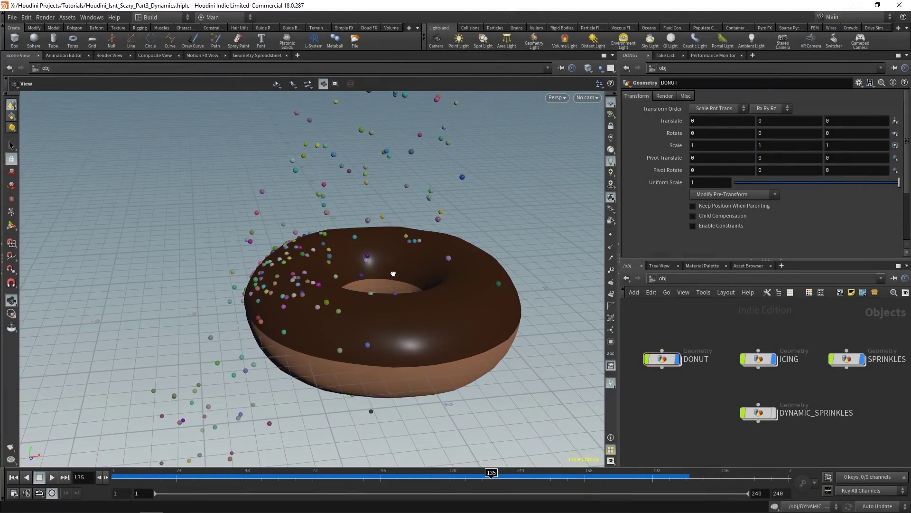
pyautogui.moveTo(393, 274); pyautogui.dragTo(403, 291)
pyautogui.moveTo(433, 264); pyautogui.dragTo(371, 242)
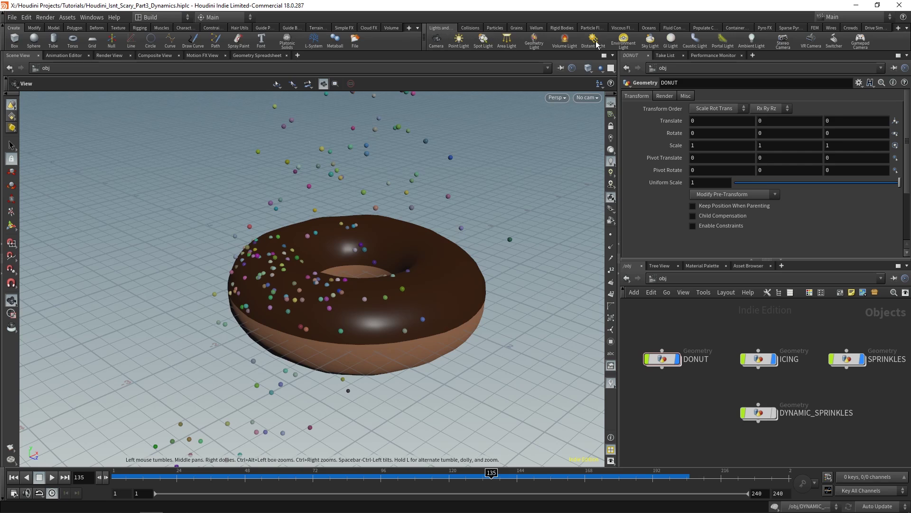
pyautogui.keyDown('ctrl'); pyautogui.click(436, 42); pyautogui.keyUp('ctrl')
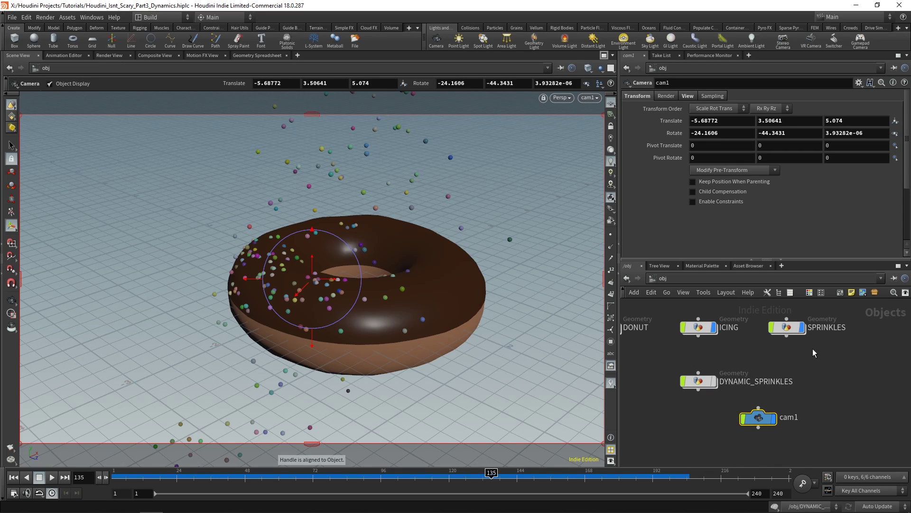
pyautogui.press('l')
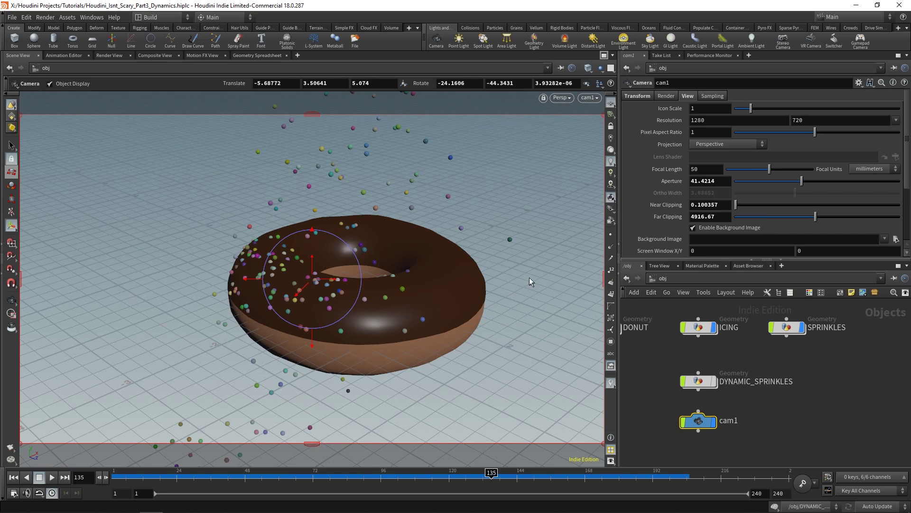
# - Orbit out of the camera view around the donut and look through cam1 again
pyautogui.click(14, 302)
pyautogui.moveTo(290, 299); pyautogui.dragTo(399, 285)
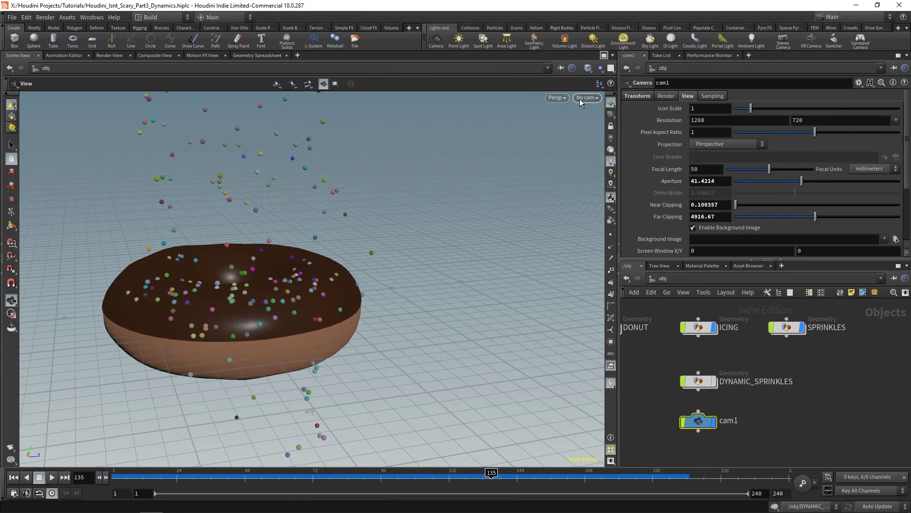
pyautogui.press('h')
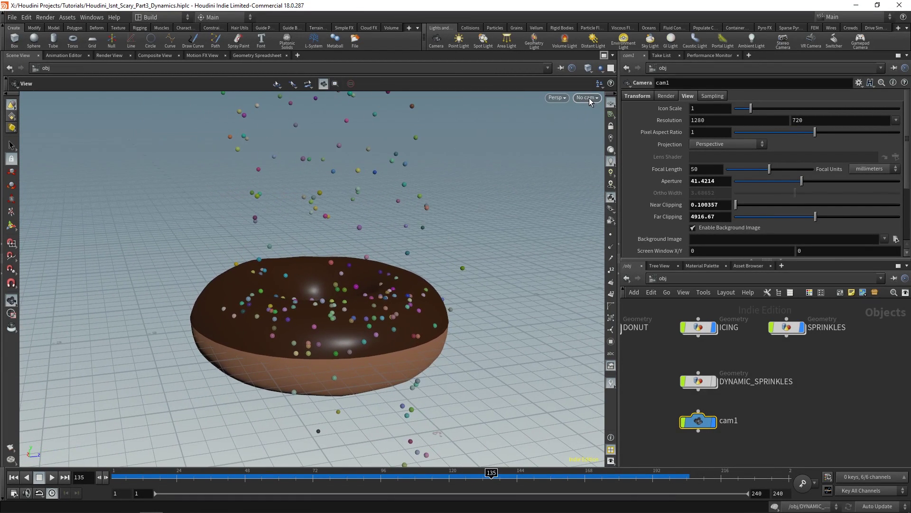
pyautogui.click(589, 99)
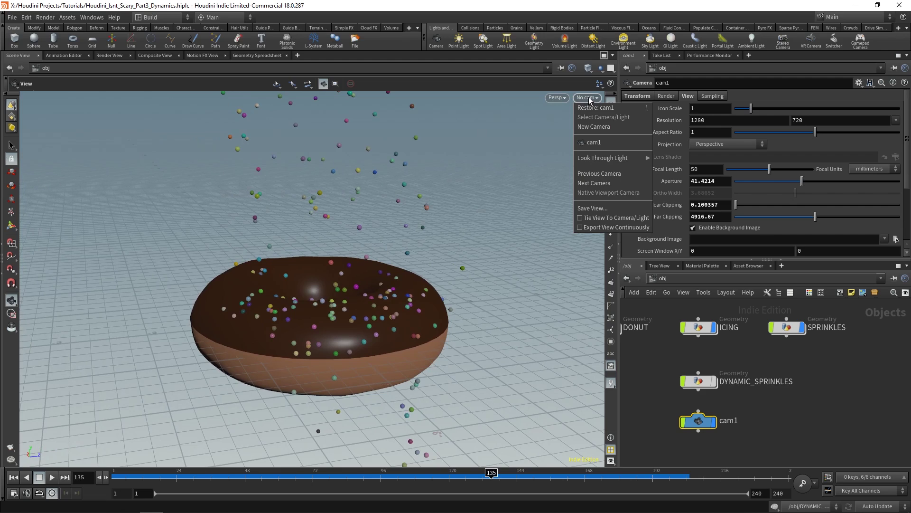
pyautogui.click(594, 142)
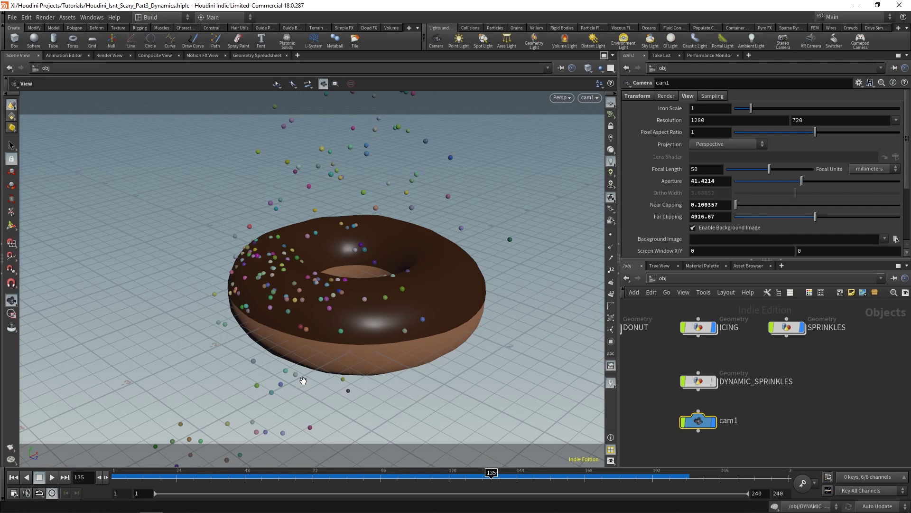
# - Lock cam1 to the view, reframe the donut from a slightly lower angle, and unlock the camera
pyautogui.click(611, 127)
pyautogui.moveTo(433, 278); pyautogui.dragTo(360, 280)
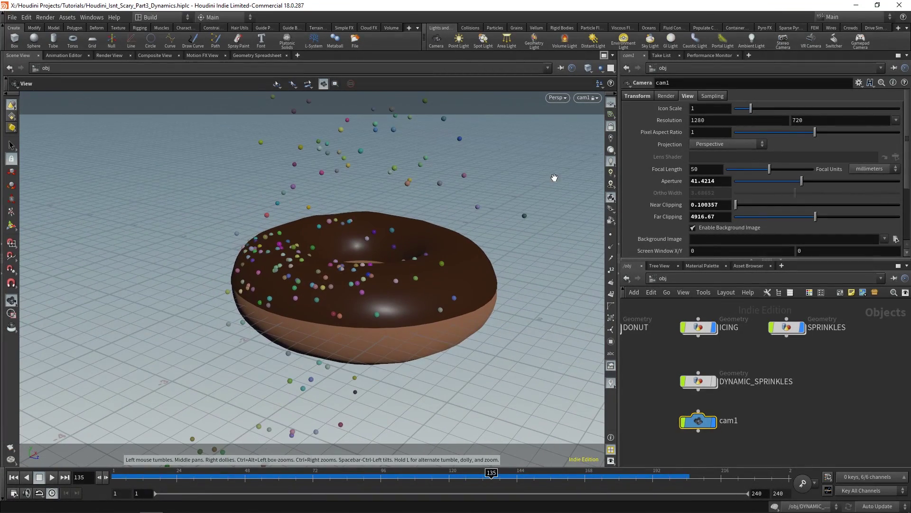
pyautogui.click(611, 127)
# - Add an area light from a distant view above the donut, on the side opposite cam1, and place its node beside cam1
pyautogui.moveTo(474, 223); pyautogui.dragTo(461, 242)
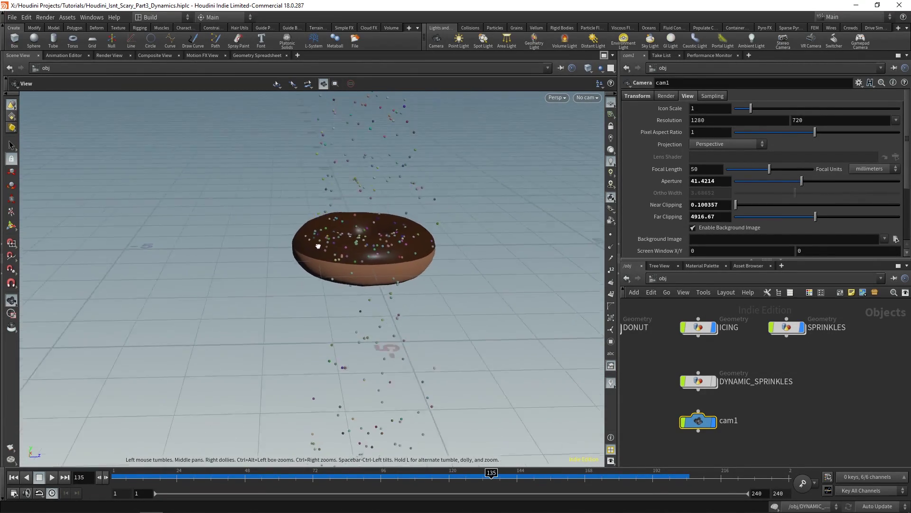
pyautogui.moveTo(210, 224); pyautogui.dragTo(209, 257)
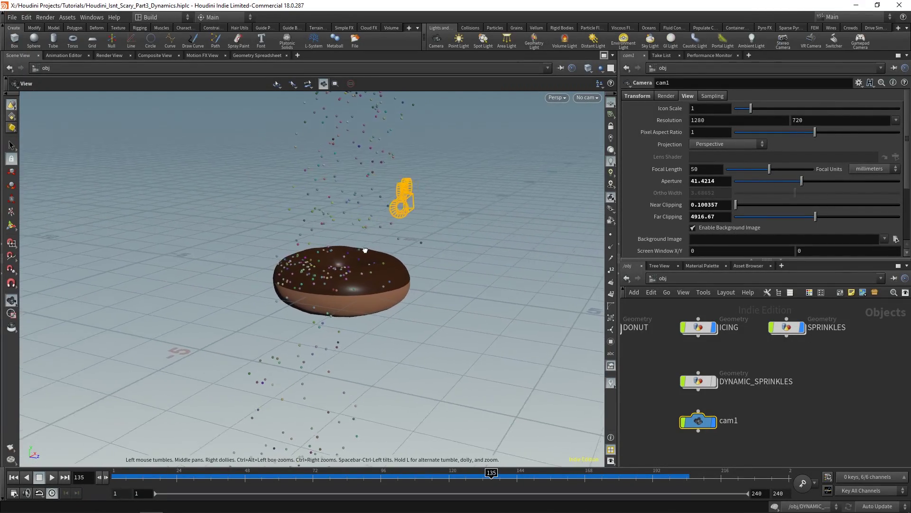
pyautogui.moveTo(474, 253); pyautogui.dragTo(380, 290)
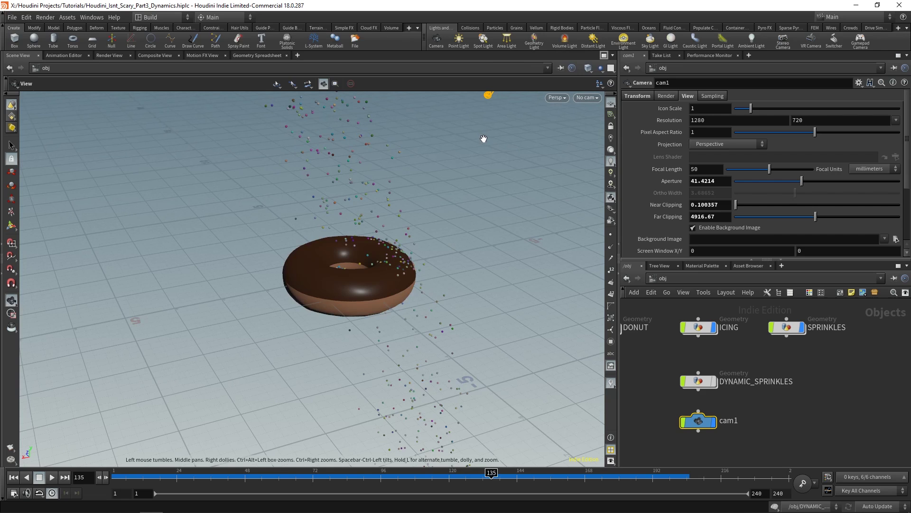
pyautogui.keyDown('ctrl'); pyautogui.click(506, 39); pyautogui.keyUp('ctrl')
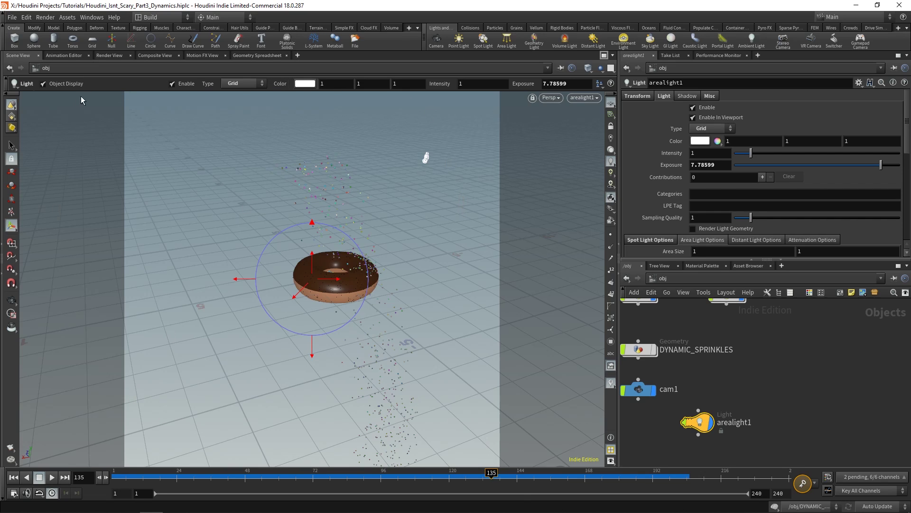
pyautogui.scroll(-3, 812, 366)
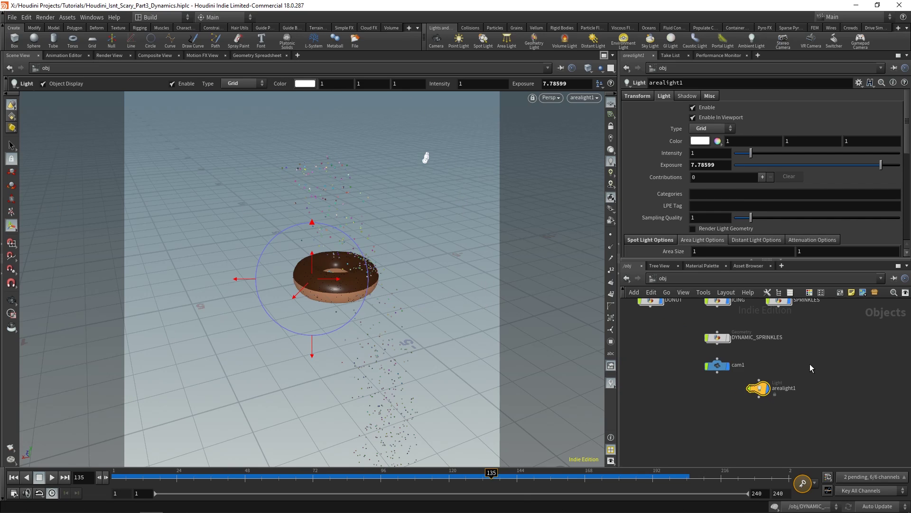
pyautogui.moveTo(743, 400); pyautogui.dragTo(754, 376)
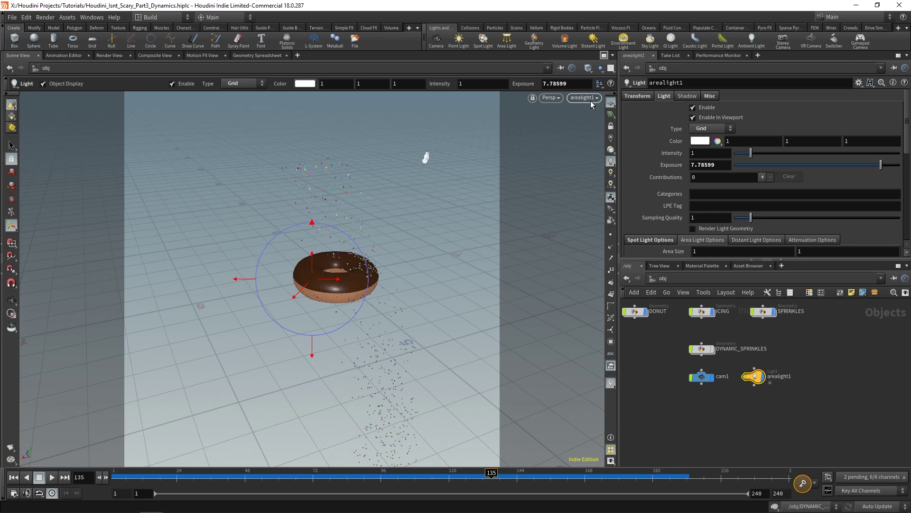
# - Switch the viewport between cam1 and arealight1 to compare the camera's view with the light's view
pyautogui.click(593, 101)
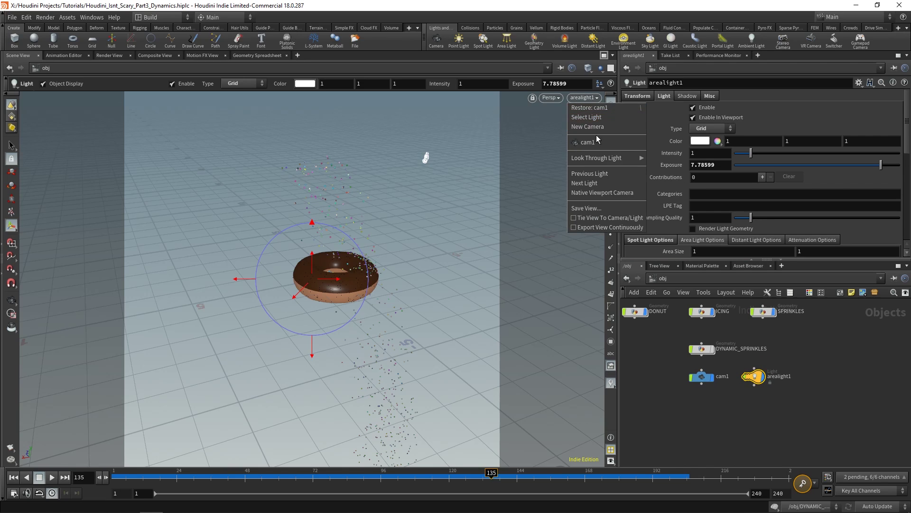
pyautogui.click(598, 142)
pyautogui.click(592, 101)
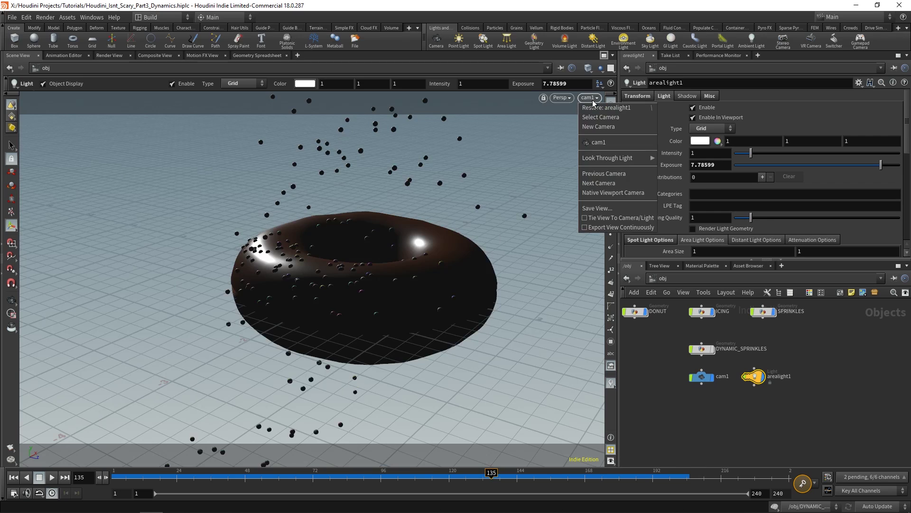
pyautogui.moveTo(597, 159)
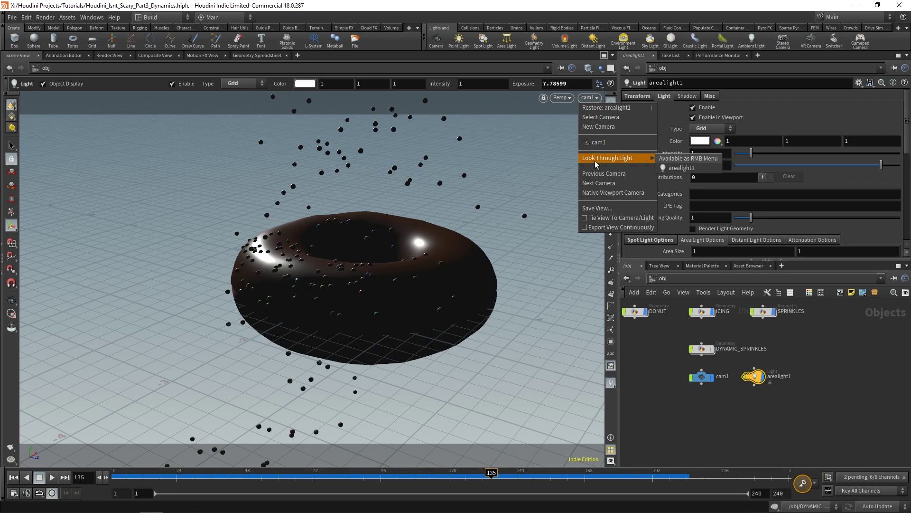
pyautogui.click(677, 169)
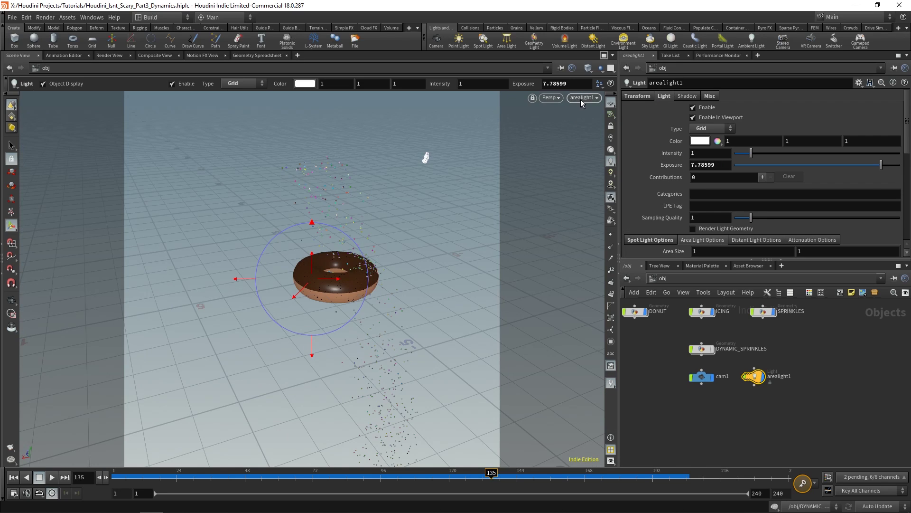
pyautogui.click(592, 142)
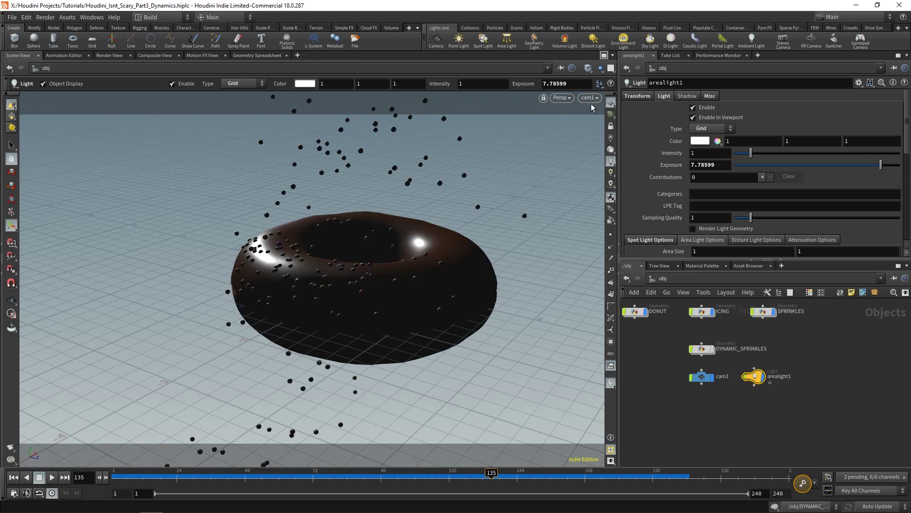
pyautogui.click(601, 102)
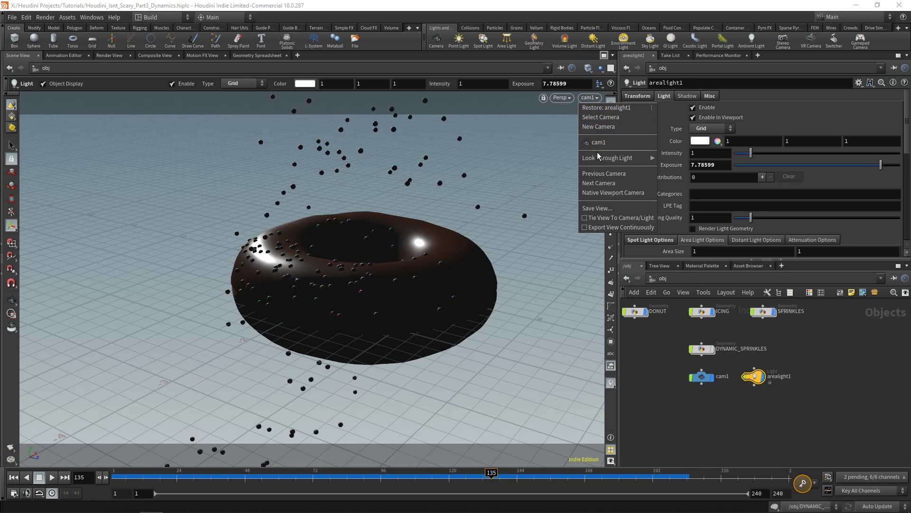
pyautogui.click(605, 107)
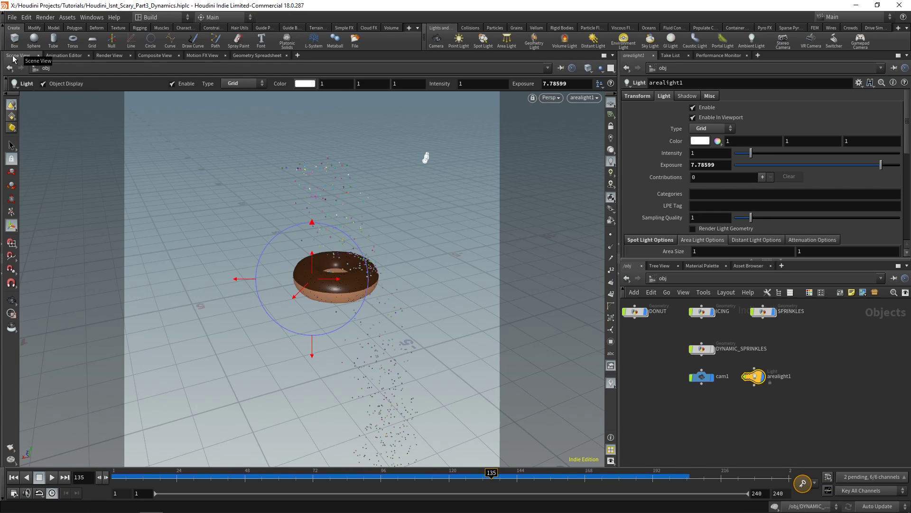
# - Render the scene in the render view through /obj/cam1 and examine the lighting on the donut
pyautogui.click(108, 55)
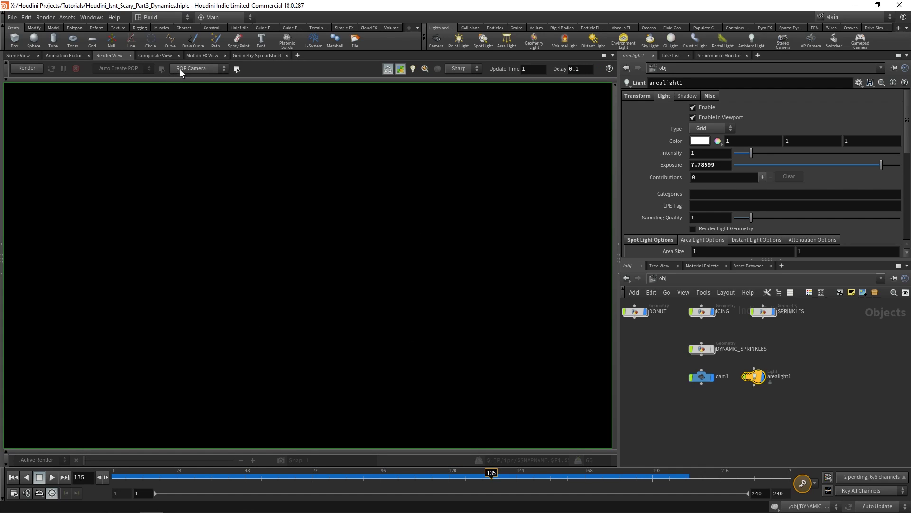
pyautogui.click(200, 69)
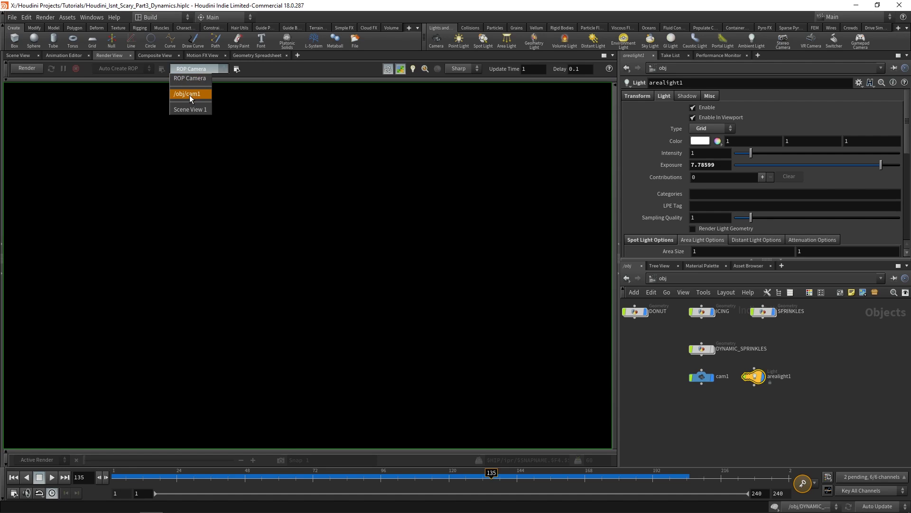
pyautogui.click(189, 94)
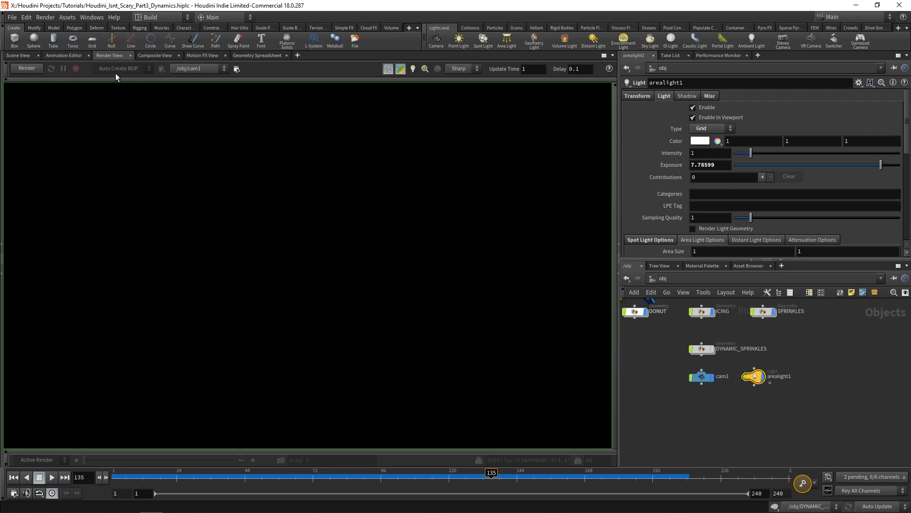
pyautogui.click(33, 68)
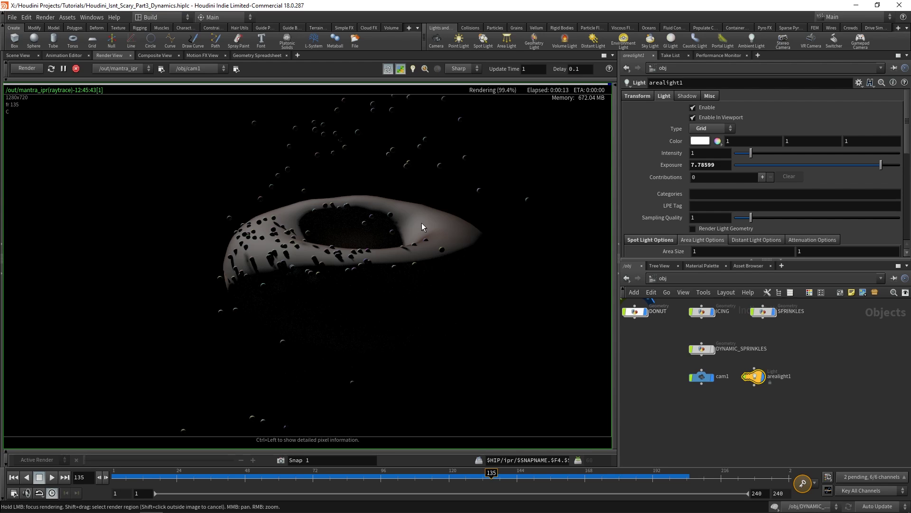
pyautogui.scroll(3, 367, 252)
pyautogui.scroll(-4, 349, 252)
pyautogui.scroll(1, 352, 256)
pyautogui.scroll(1, 351, 256)
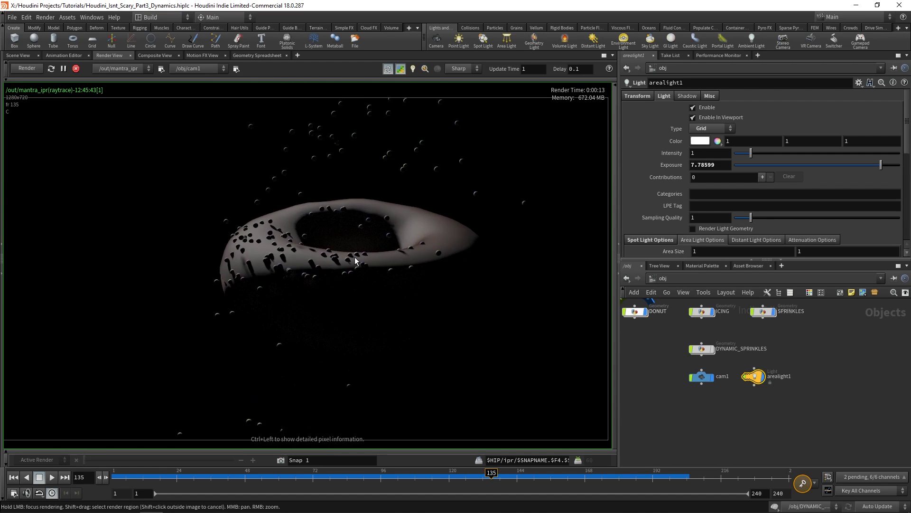
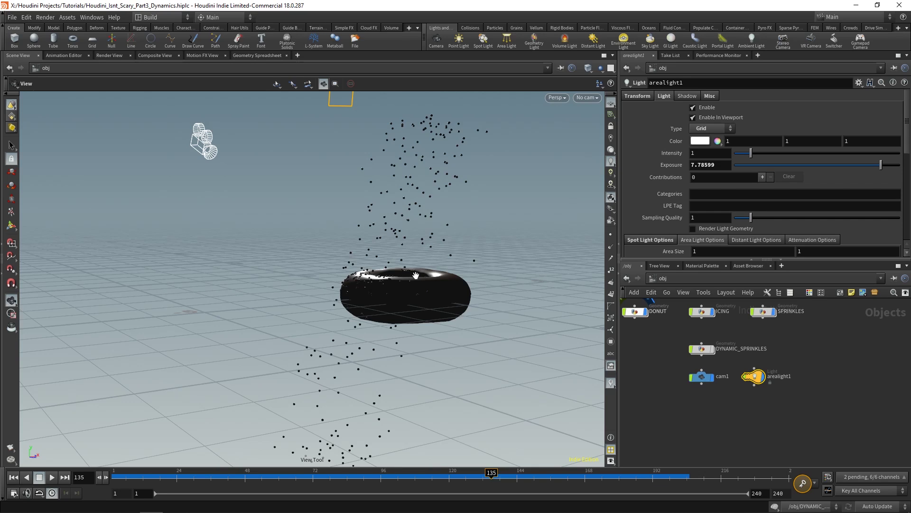
# - Add an environment light to the scene and place its node below cam1 and arealight1
pyautogui.keyDown('ctrl'); pyautogui.click(631, 44); pyautogui.keyUp('ctrl')
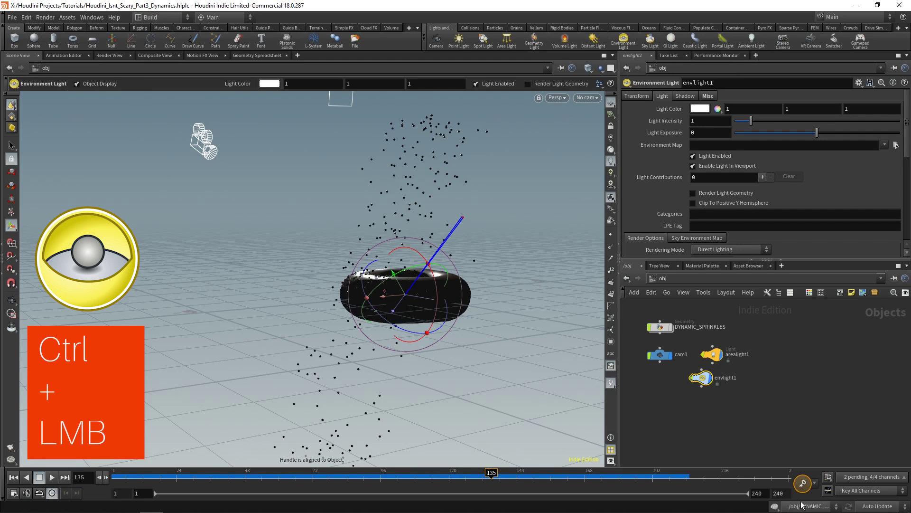
pyautogui.moveTo(701, 383)
pyautogui.mouseDown()
pyautogui.moveTo(712, 387)
pyautogui.moveTo(690, 392)
pyautogui.mouseUp()
pyautogui.press('h')
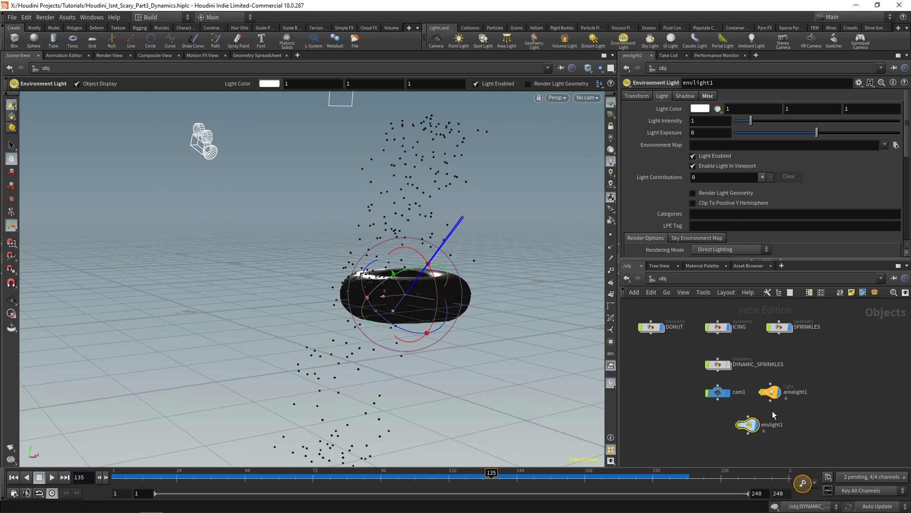
pyautogui.moveTo(749, 430)
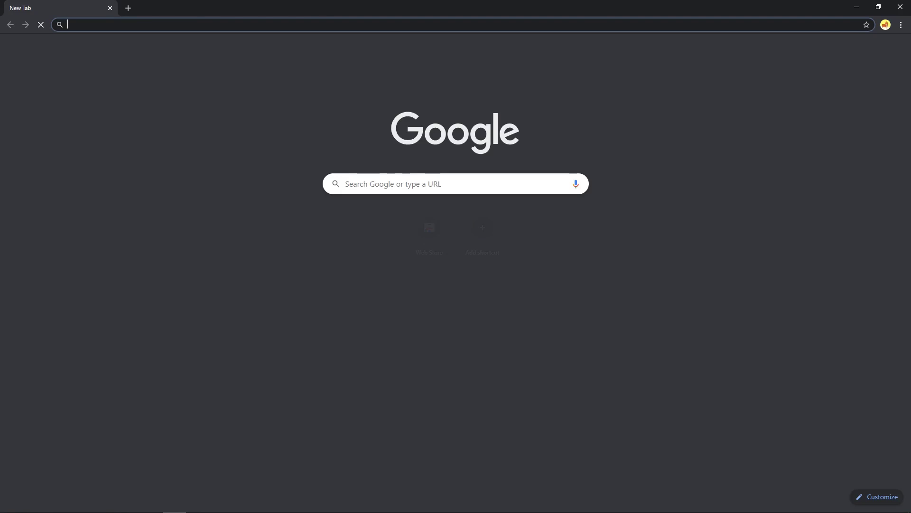
# - Open hdrihaven.com in the Chrome browser and look down its home page
pyautogui.write('hdri')
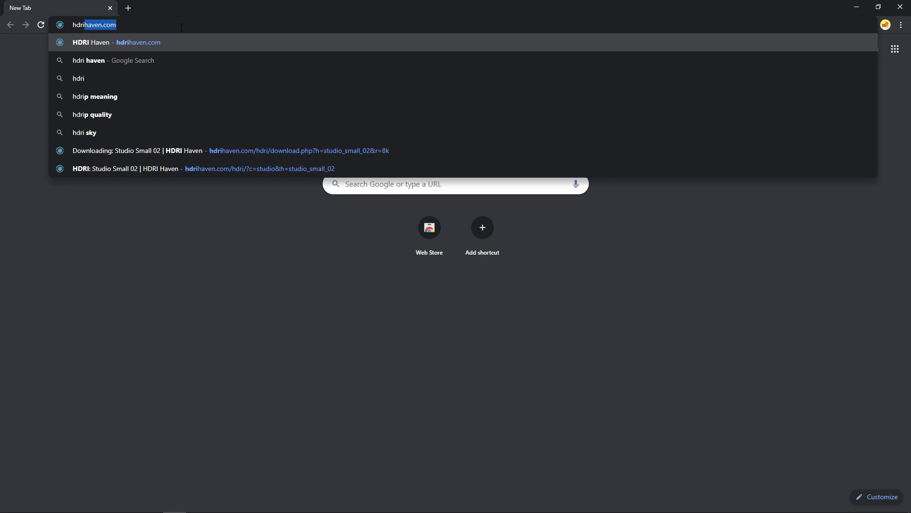
pyautogui.press('Return')
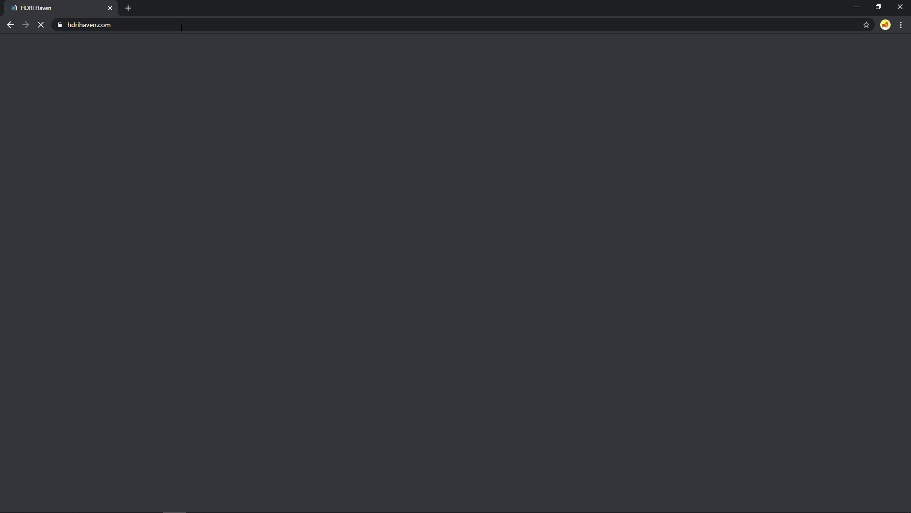
pyautogui.scroll(-2, 478, 218)
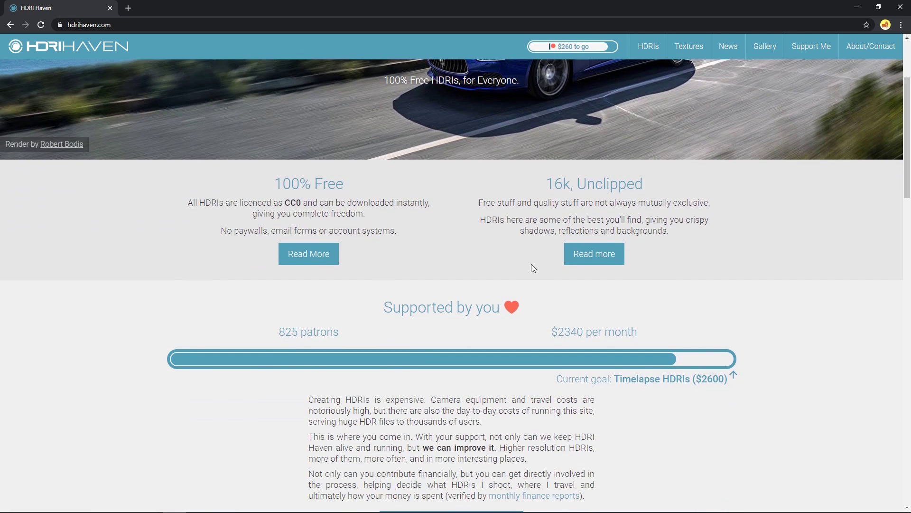
# - Open the HDRIs catalogue of HDRI Haven and look through its categories and latest HDRIs
pyautogui.scroll(3, 532, 264)
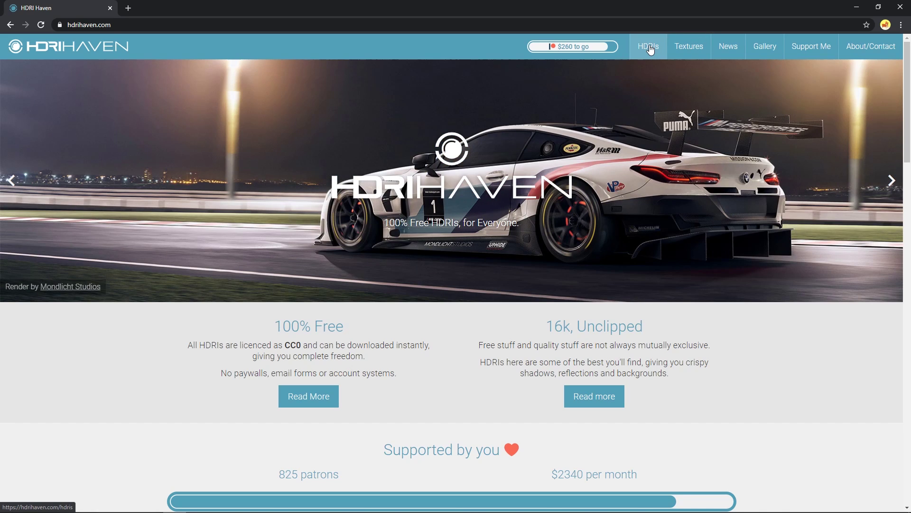
pyautogui.click(650, 50)
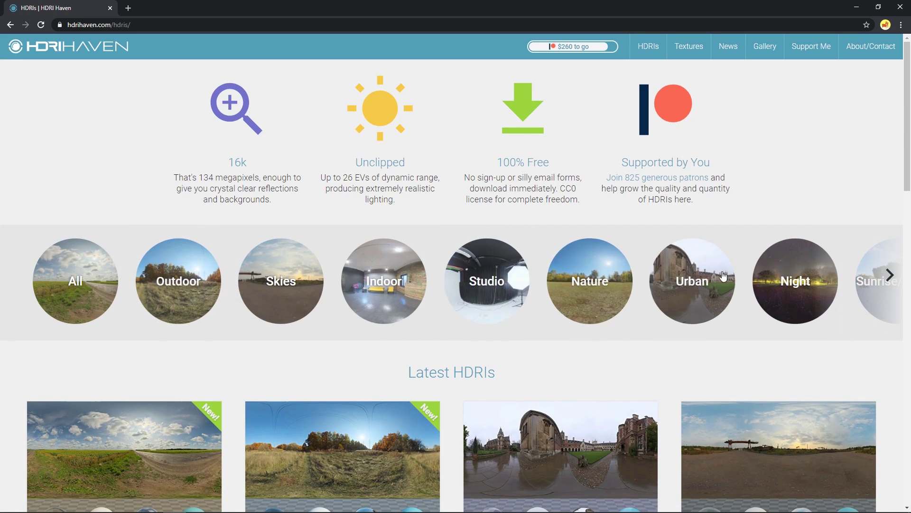
pyautogui.scroll(-8, 515, 357)
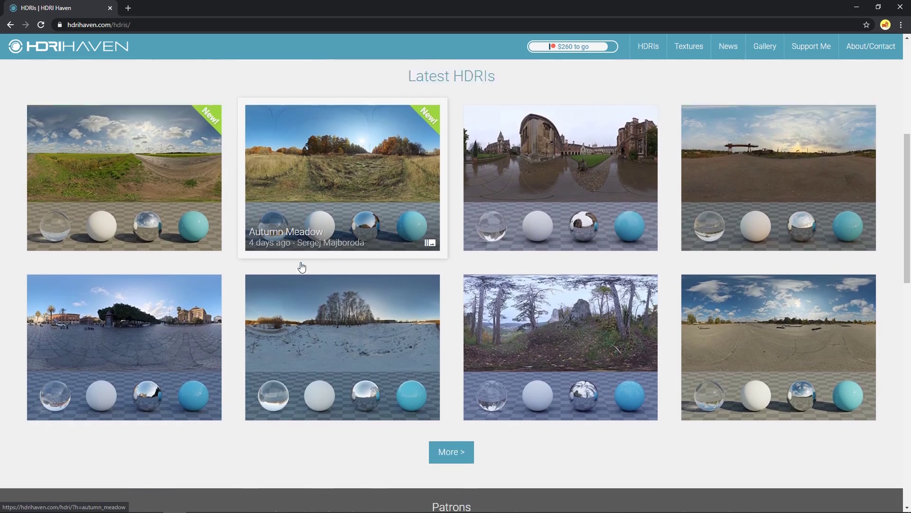
pyautogui.scroll(2, 334, 274)
pyautogui.scroll(3, 334, 274)
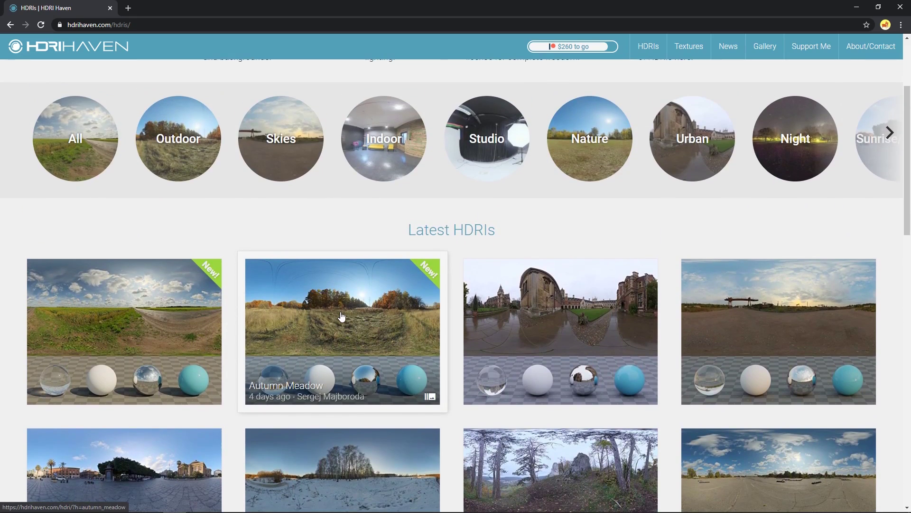
# - Open the Autumn Meadow HDRI page and download its 8k HDR version
pyautogui.click(373, 356)
pyautogui.scroll(-9, 432, 407)
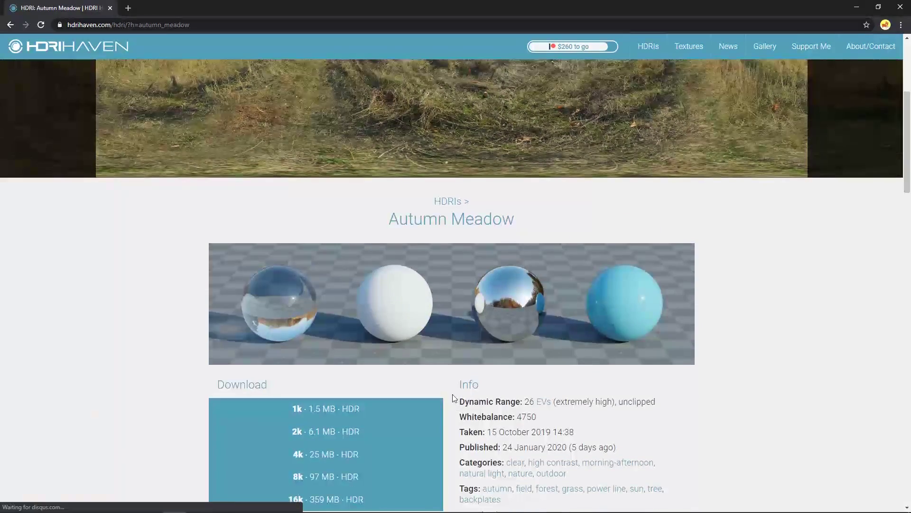
pyautogui.scroll(1, 345, 297)
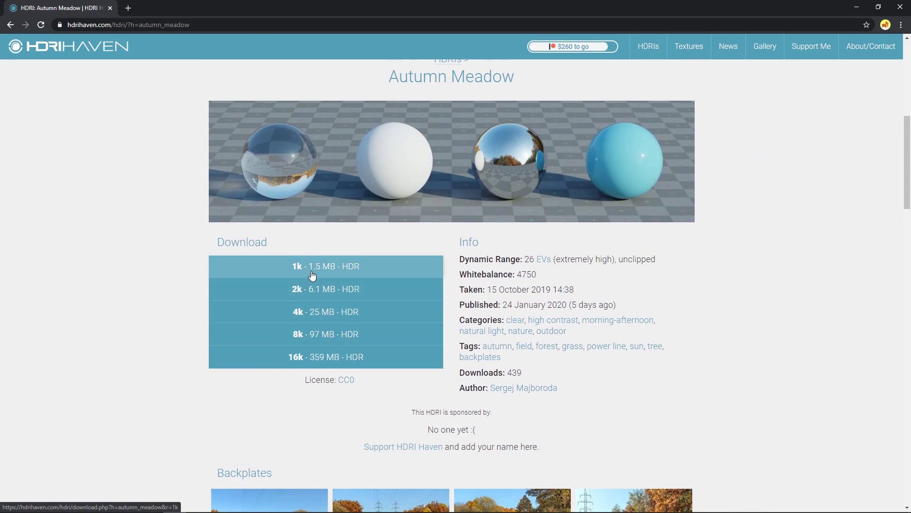
pyautogui.click(320, 340)
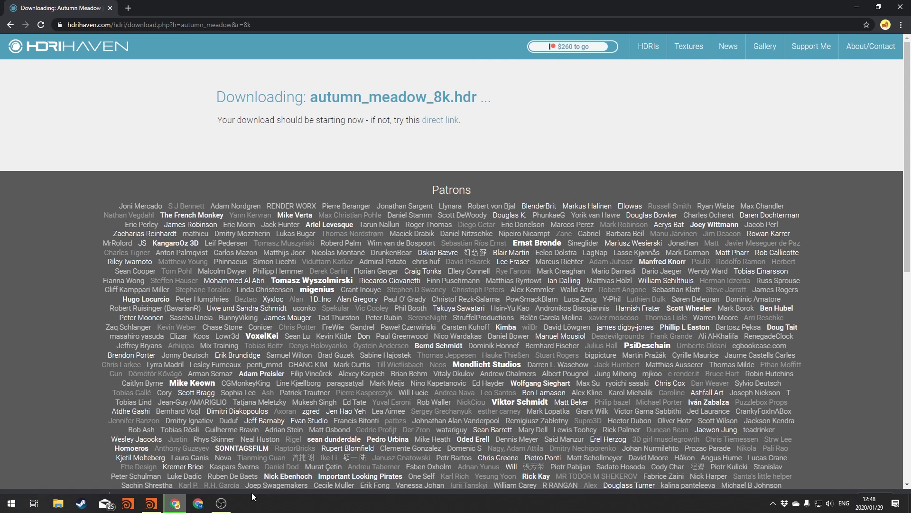
# - Switch back to Houdini and load E:/HDRIs/boiler_room_8k.hdr as the environment light's environment map
pyautogui.click(198, 503)
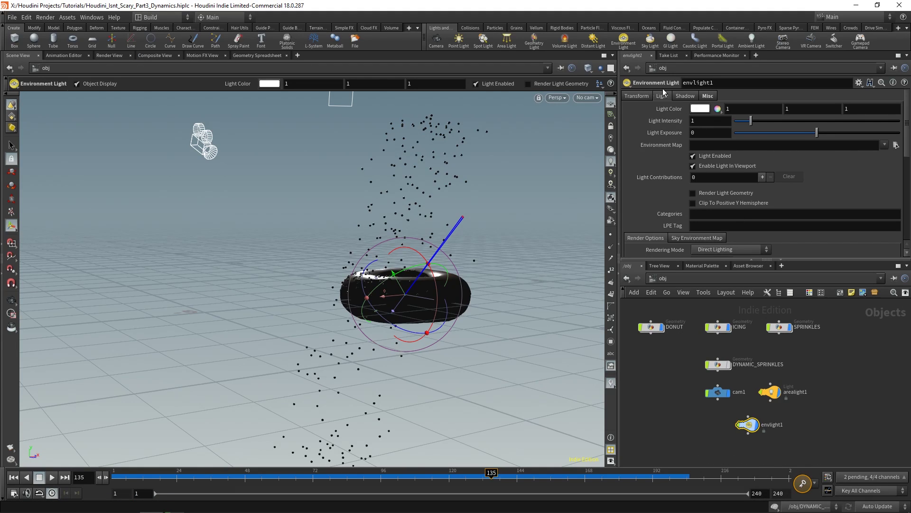
pyautogui.click(896, 144)
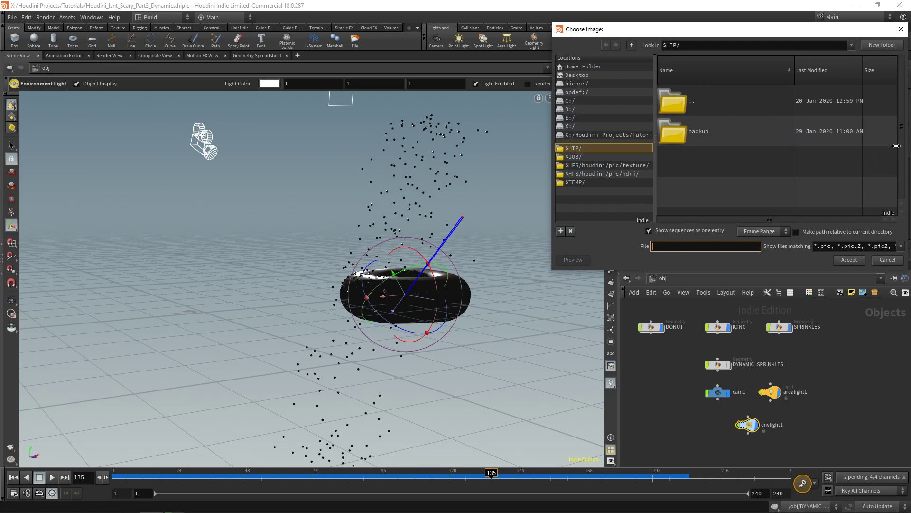
pyautogui.click(572, 117)
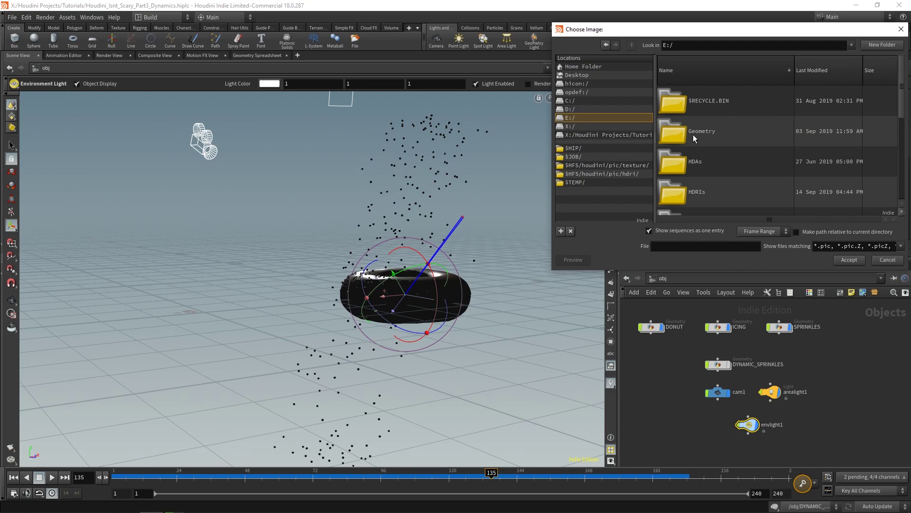
pyautogui.doubleClick(706, 193)
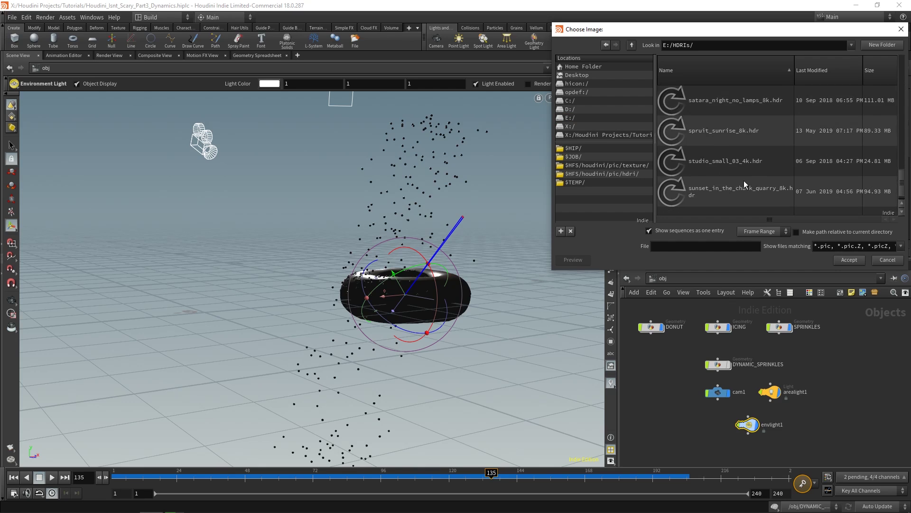
pyautogui.scroll(5, 745, 181)
pyautogui.doubleClick(742, 148)
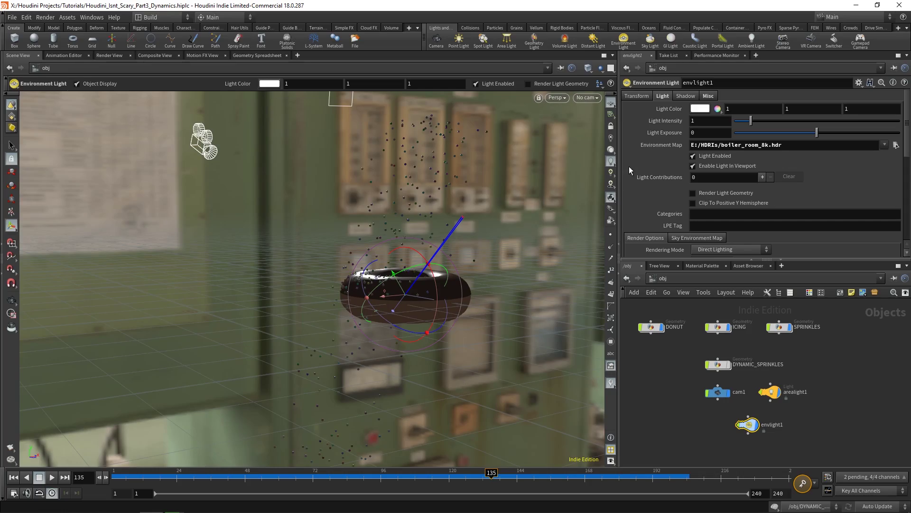
# - Orbit the viewport to view the HDRI background, and render the scene to examine the donut under the environment light
pyautogui.click(11, 300)
pyautogui.moveTo(304, 266); pyautogui.dragTo(431, 231)
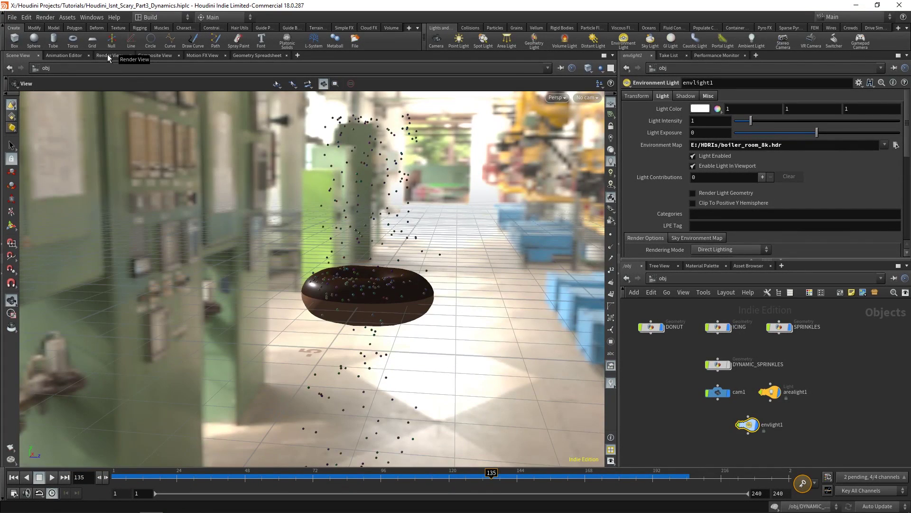
pyautogui.click(108, 56)
pyautogui.click(34, 68)
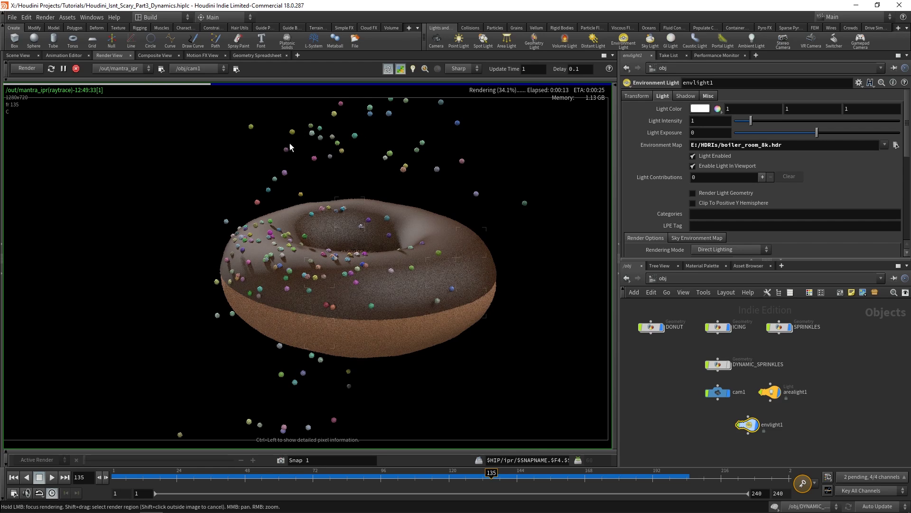
pyautogui.scroll(-3, 361, 214)
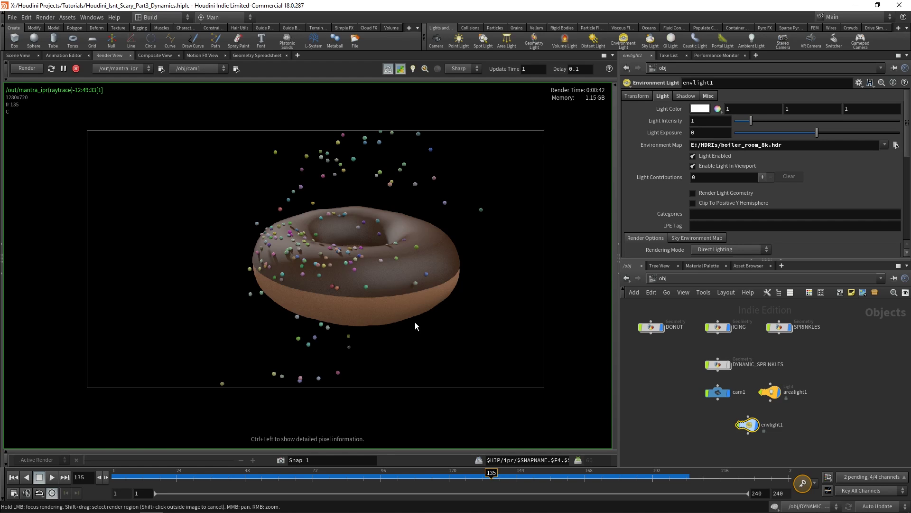
# - Arrange the object nodes with envlight1 beside arealight1, and rename cam1 as CAMERA
pyautogui.press('l')
pyautogui.moveTo(781, 425); pyautogui.dragTo(869, 391)
pyautogui.doubleClick(777, 403)
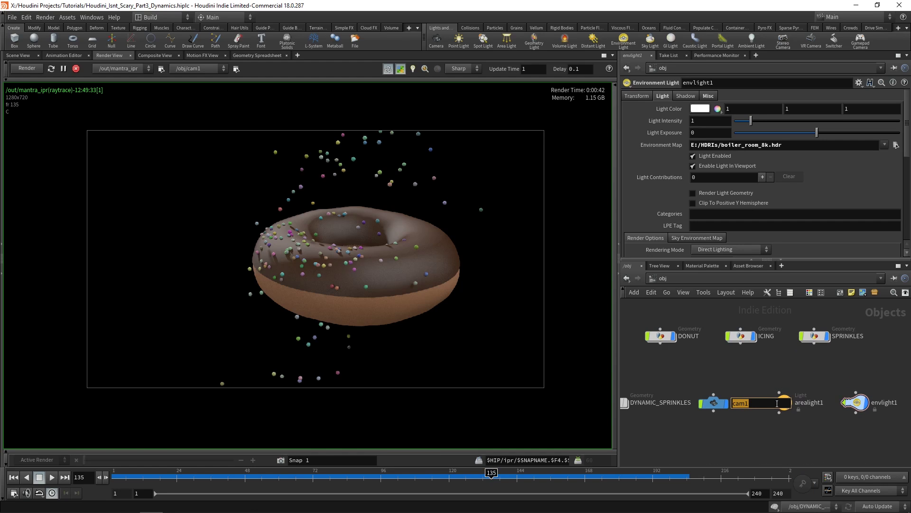
pyautogui.write('CAMERA')
pyautogui.press('Return')
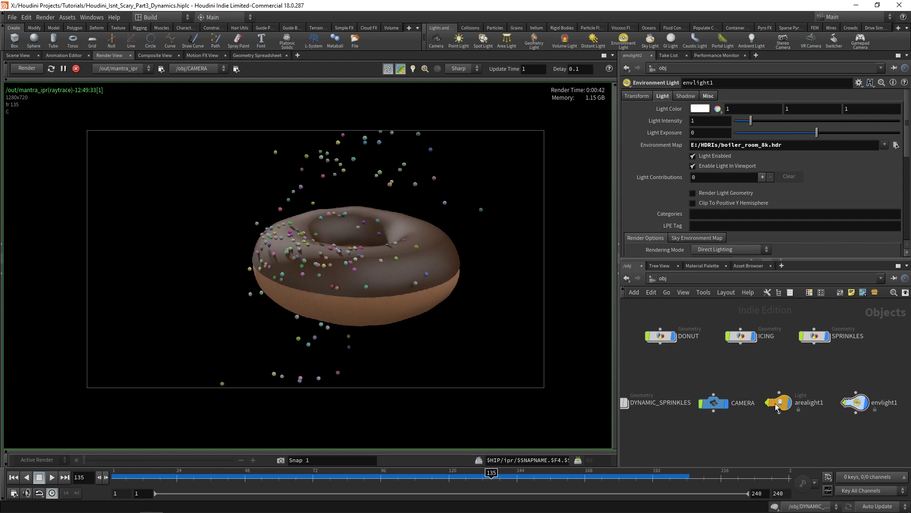
# - Rename arealight1 as AREA_LIGHT and envlight1 as ENVIRONMENT_LIGHT
pyautogui.doubleClick(809, 402)
pyautogui.write('AREA_LIGHT')
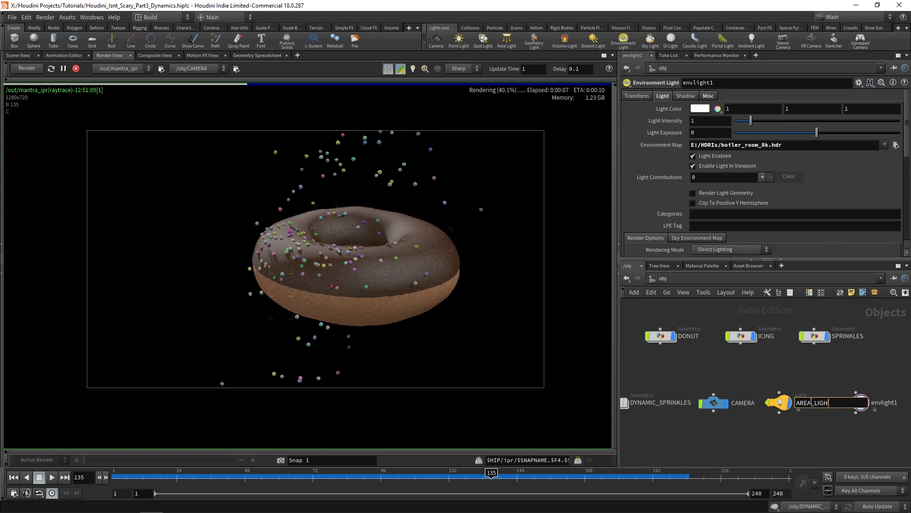
pyautogui.press('Return')
pyautogui.doubleClick(896, 402)
pyautogui.write('ENVIRO')
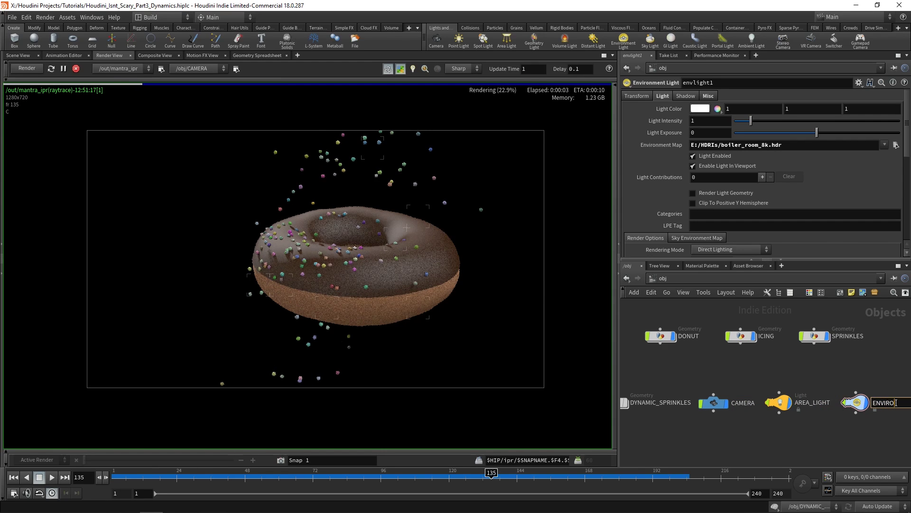
pyautogui.write('NMENT_LIGHT')
pyautogui.press('Return')
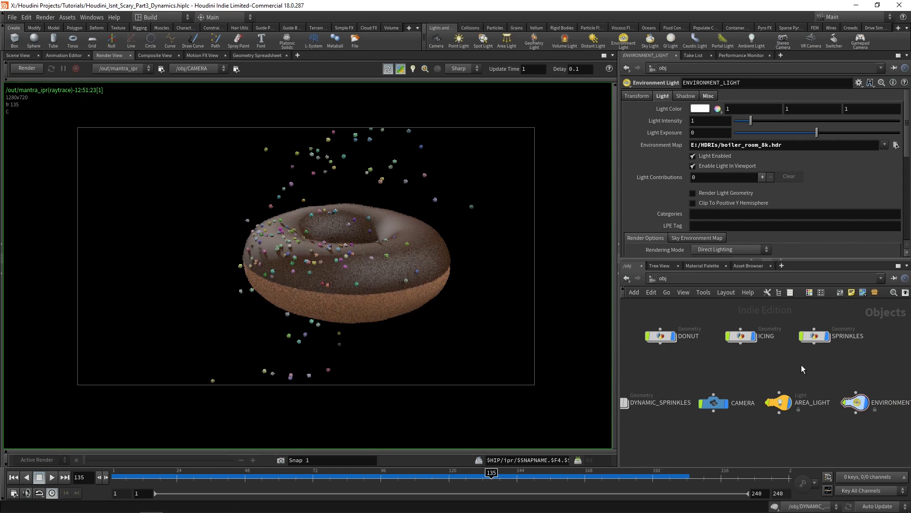
pyautogui.press('h')
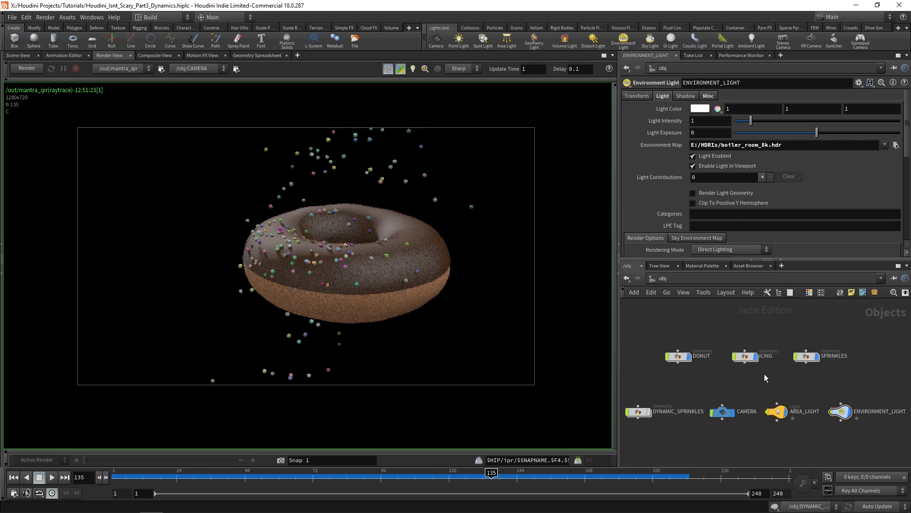
# - Look into the mat network and return to the obj network
pyautogui.click(679, 280)
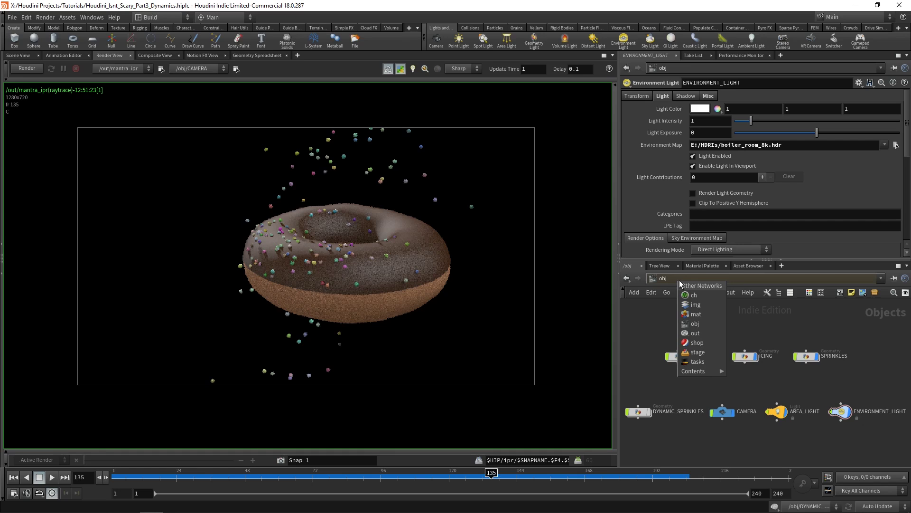
pyautogui.click(696, 314)
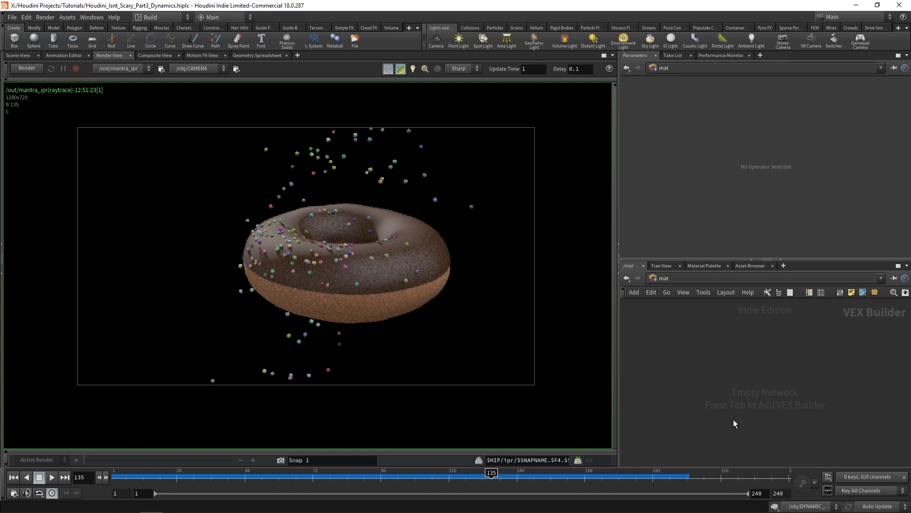
pyautogui.click(679, 280)
pyautogui.click(693, 318)
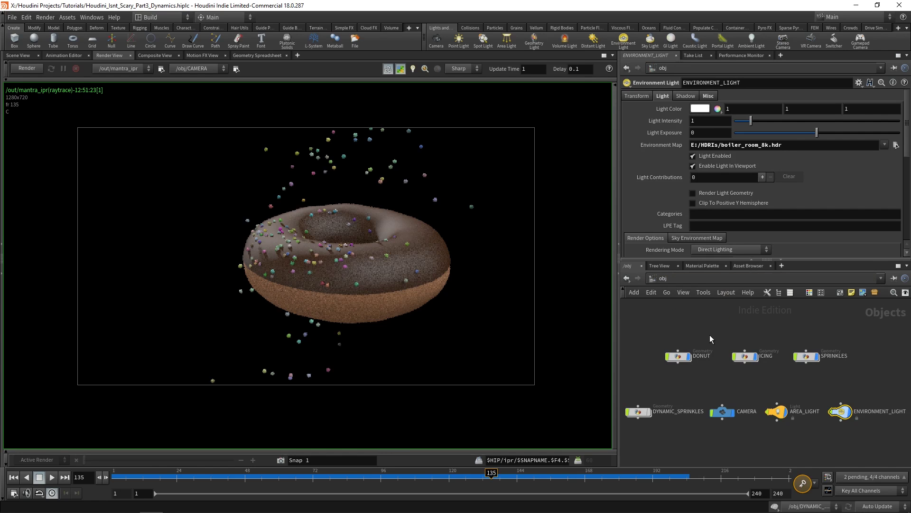
# - Open the material palette, adjust the gallery list's width and look through the preset materials
pyautogui.click(702, 265)
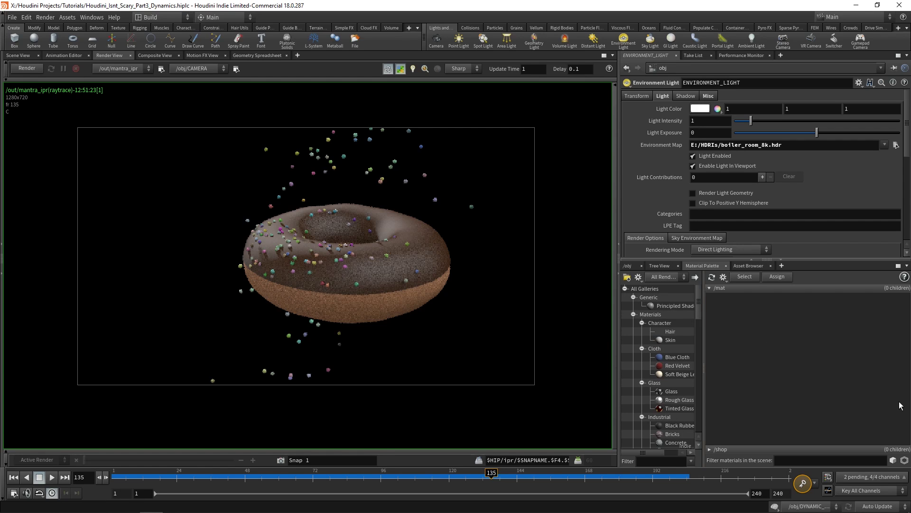
pyautogui.scroll(-4, 701, 312)
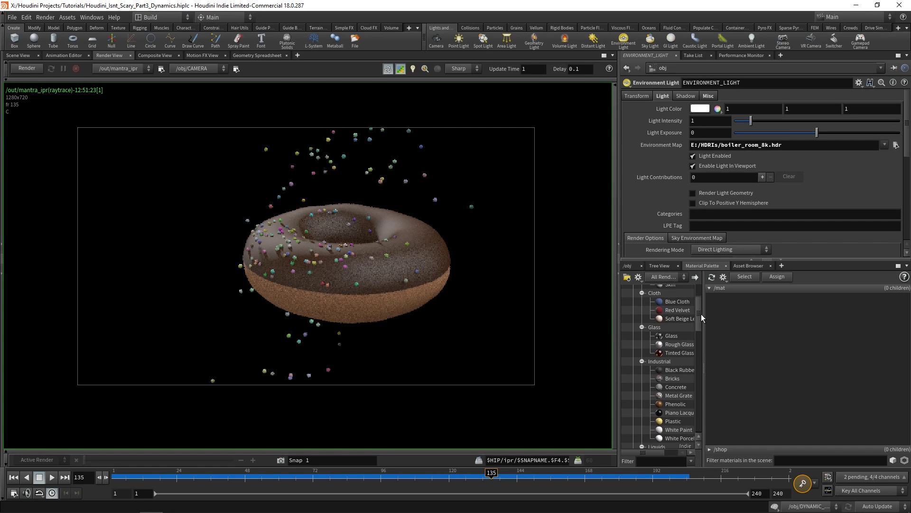
pyautogui.moveTo(702, 326); pyautogui.dragTo(703, 299)
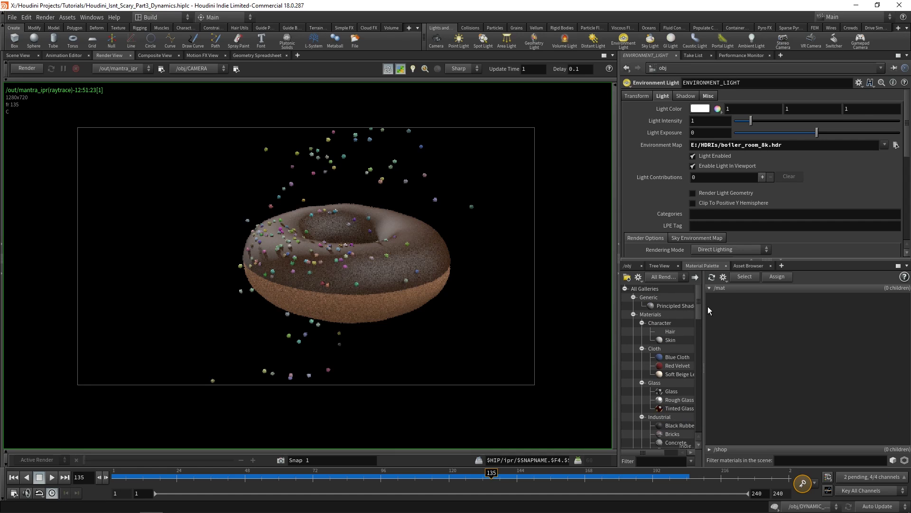
pyautogui.moveTo(703, 306); pyautogui.dragTo(758, 306)
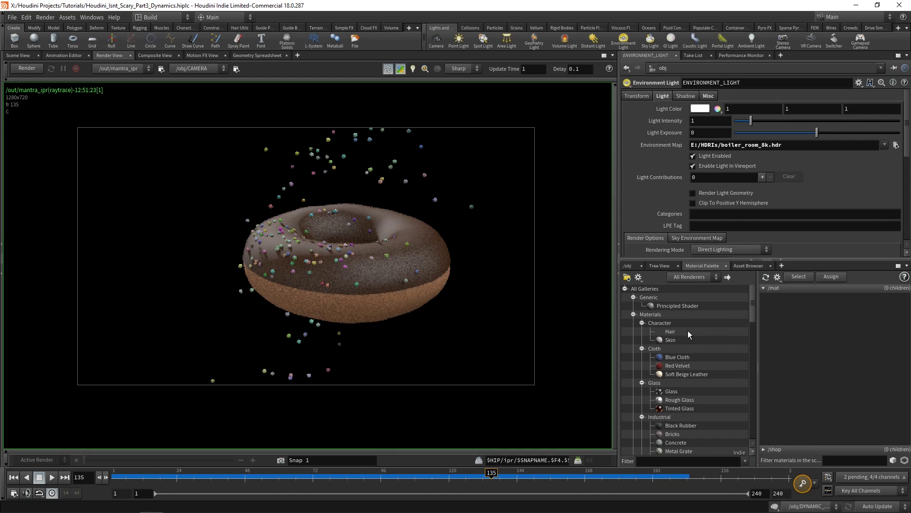
pyautogui.scroll(-1, 687, 330)
pyautogui.scroll(-2, 691, 335)
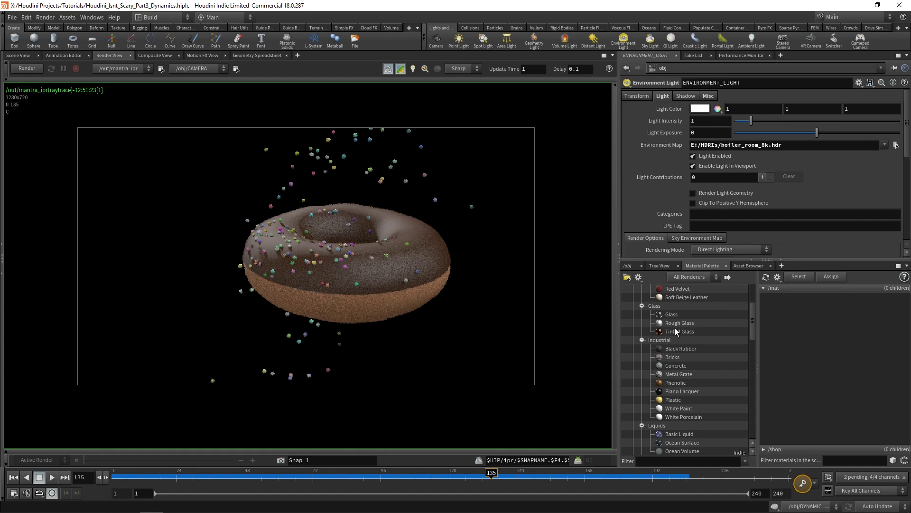
pyautogui.scroll(3, 674, 327)
pyautogui.moveTo(759, 322); pyautogui.dragTo(737, 322)
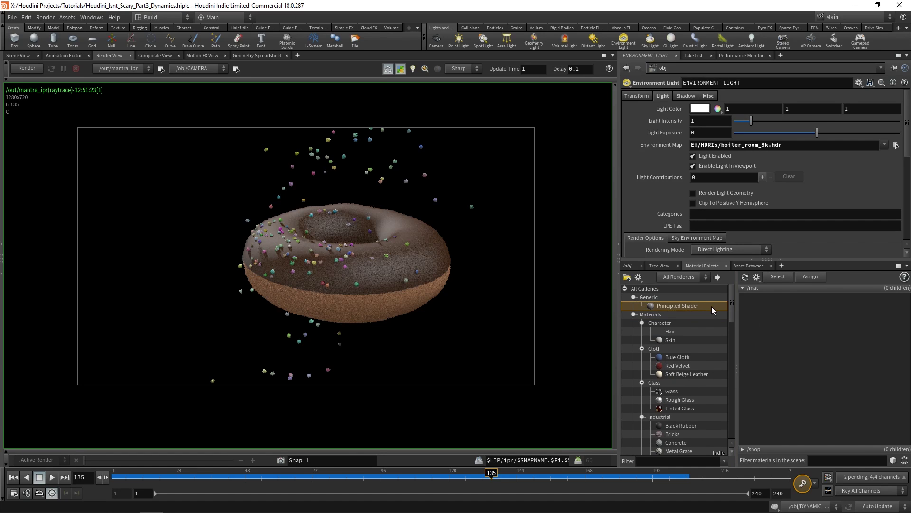
# - Create a material in /mat from the gallery's Principled Shader and open its node in the mat network
pyautogui.hotkey('ctrl', 'z')
pyautogui.moveTo(677, 307); pyautogui.dragTo(774, 302)
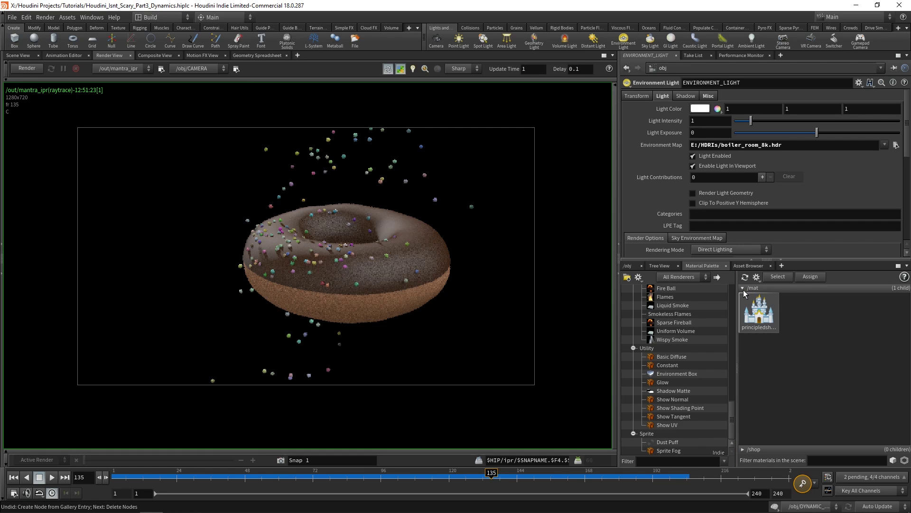
pyautogui.doubleClick(763, 321)
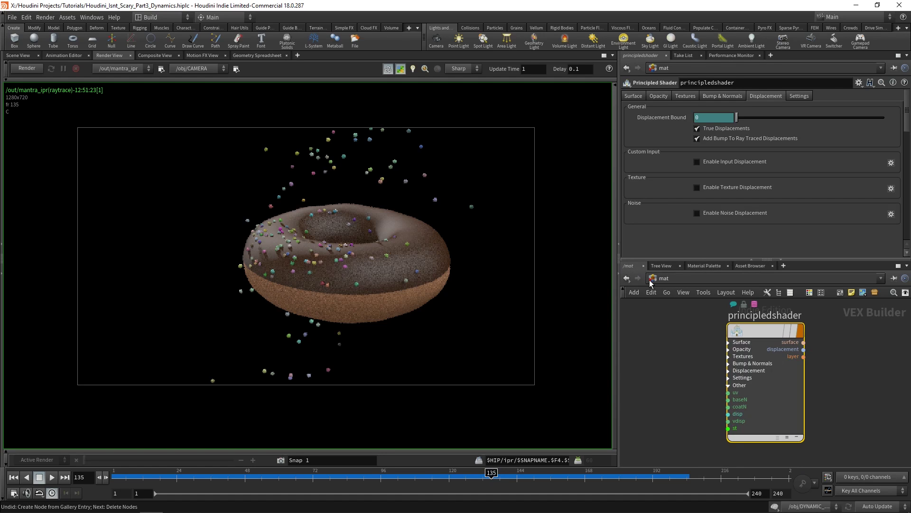
# - Revisit the Principled Shader entry in the material palette, and return to its node in the mat network
pyautogui.click(704, 266)
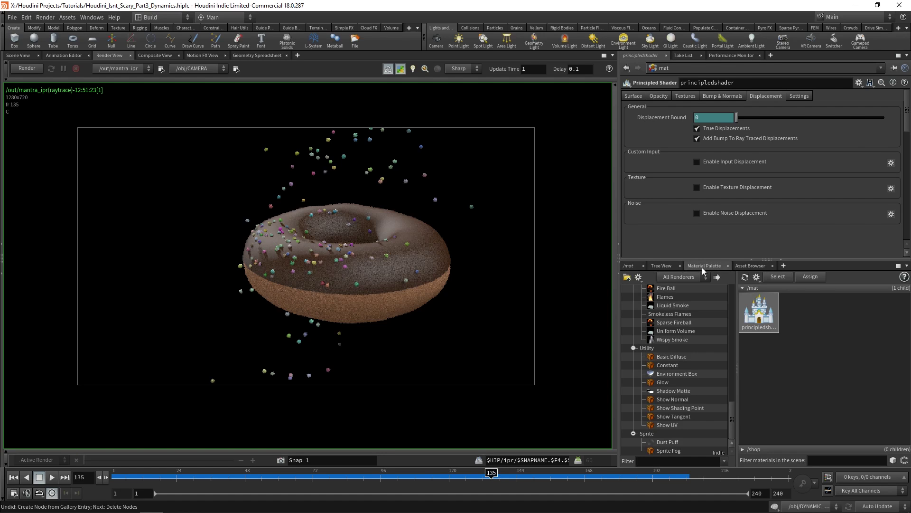
pyautogui.scroll(15, 691, 313)
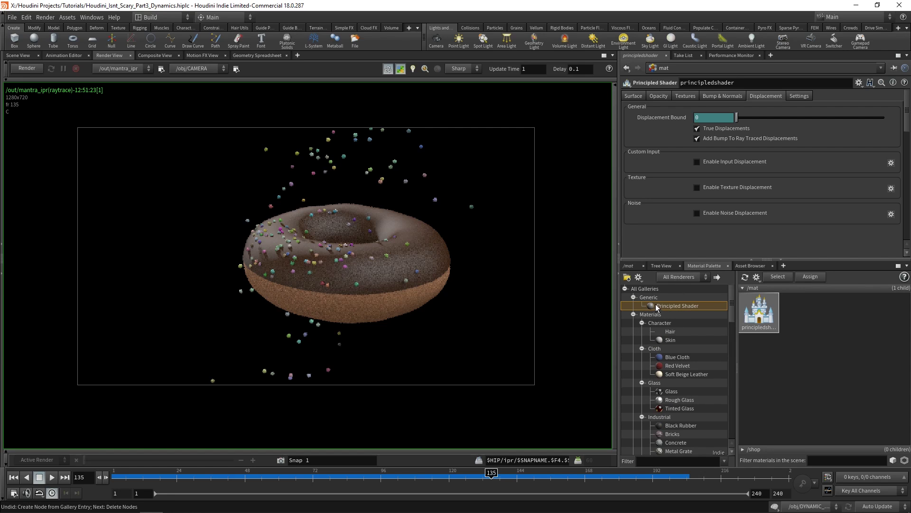
pyautogui.click(629, 266)
pyautogui.scroll(-3, 767, 381)
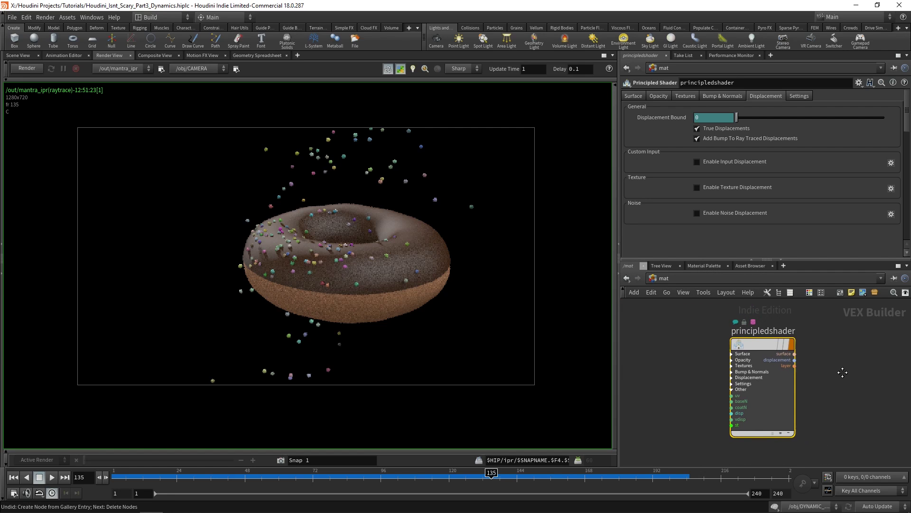
# - Switch to the obj network to view the scene objects and return to the mat network
pyautogui.click(733, 280)
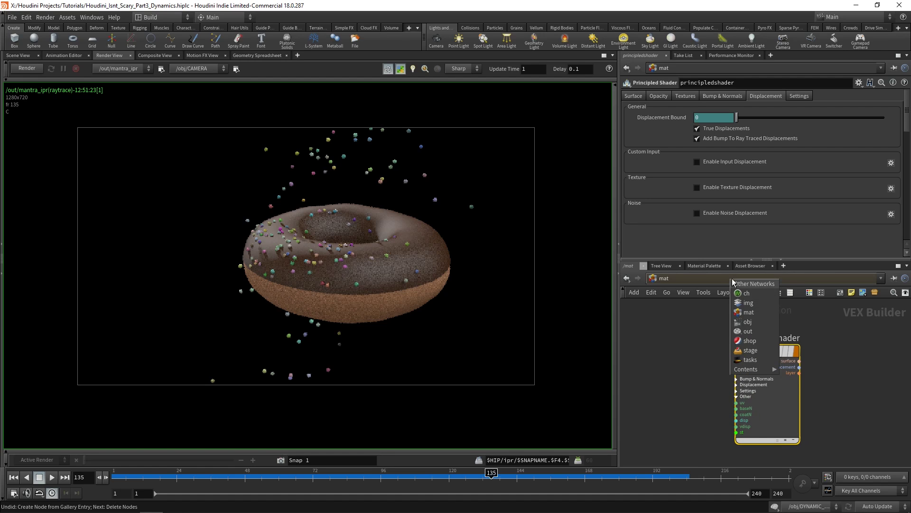
pyautogui.click(753, 324)
pyautogui.click(684, 280)
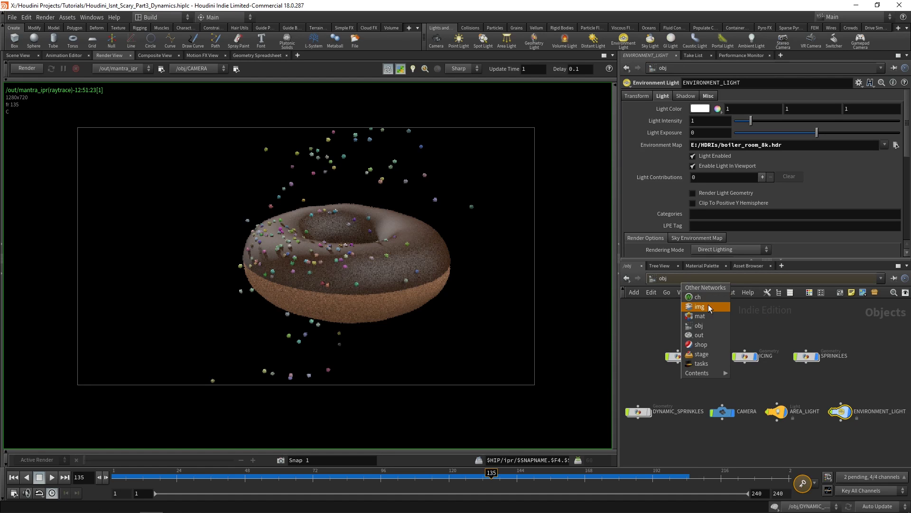
pyautogui.click(708, 316)
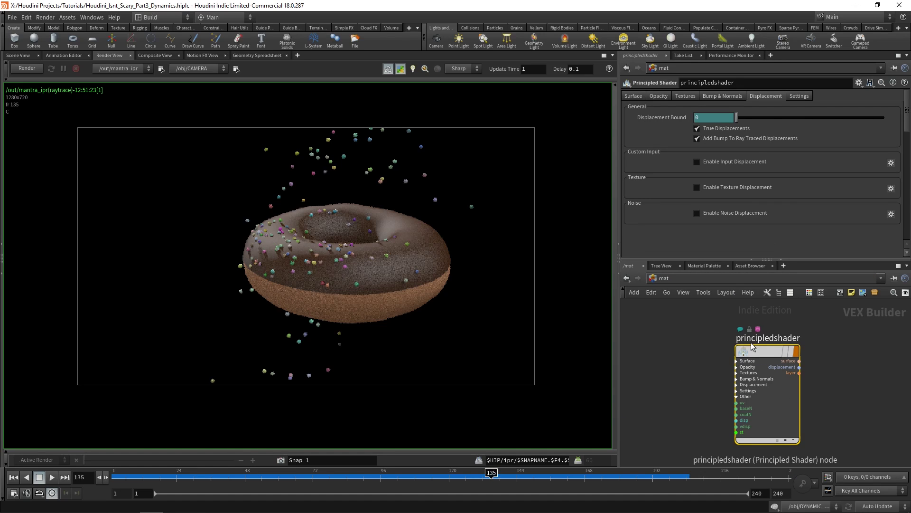
# - Open the principled shader from the material palette in the mat network and rename its node ICING_SHADER
pyautogui.click(700, 264)
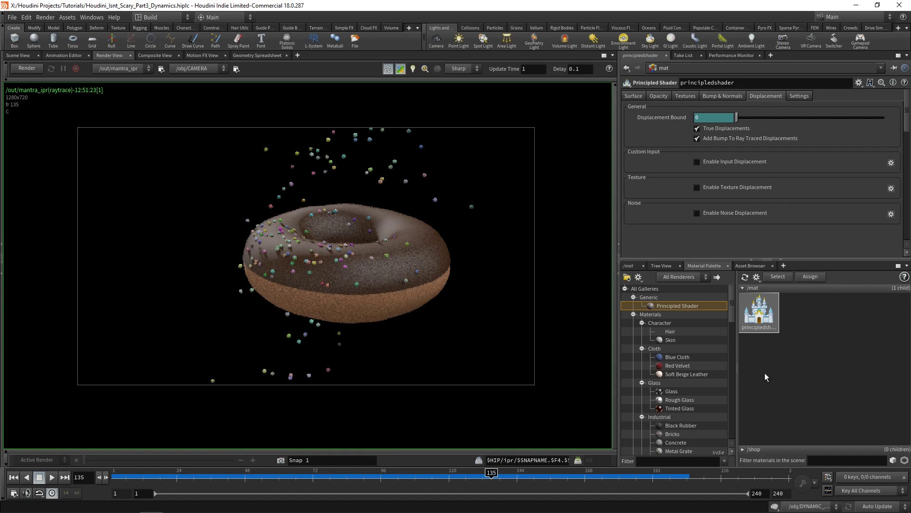
pyautogui.doubleClick(772, 318)
pyautogui.doubleClick(744, 316)
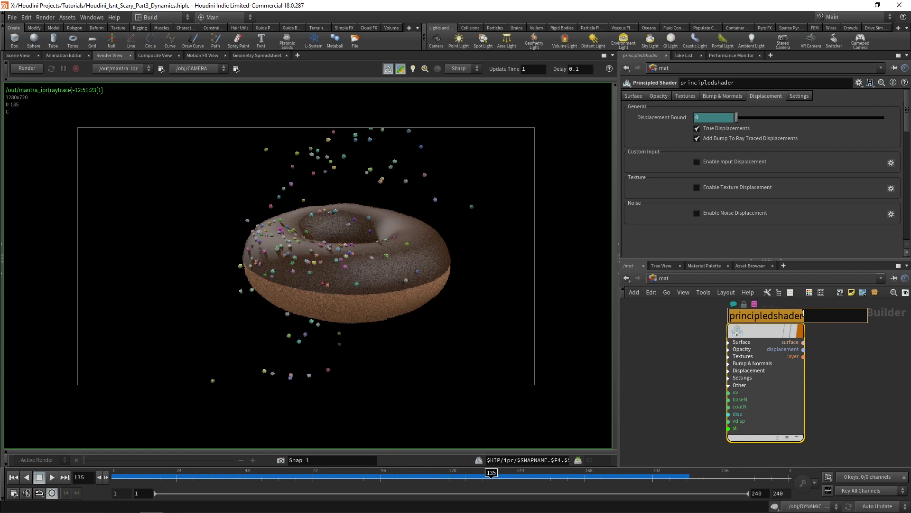
pyautogui.write('ICING_SHADER')
pyautogui.press('Return')
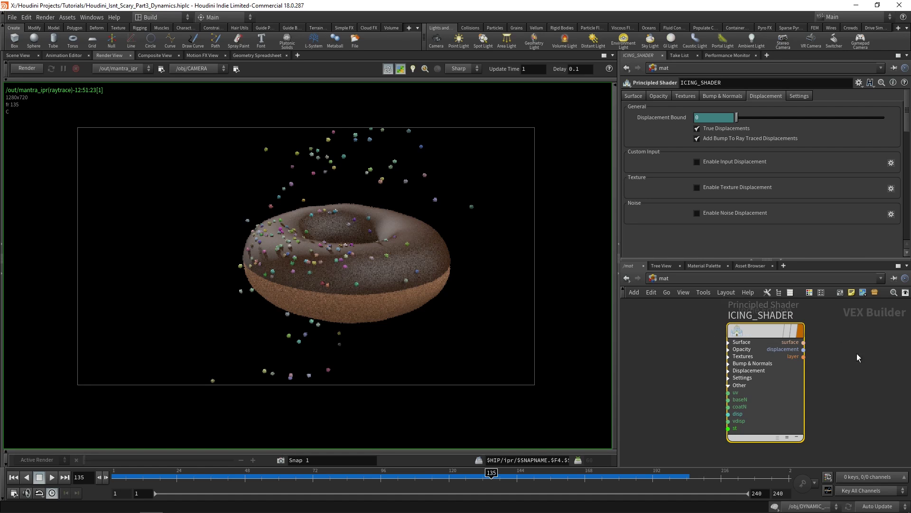
# - Try to assign ICING_SHADER from the material palette to the donut's icing in the render view
pyautogui.click(710, 264)
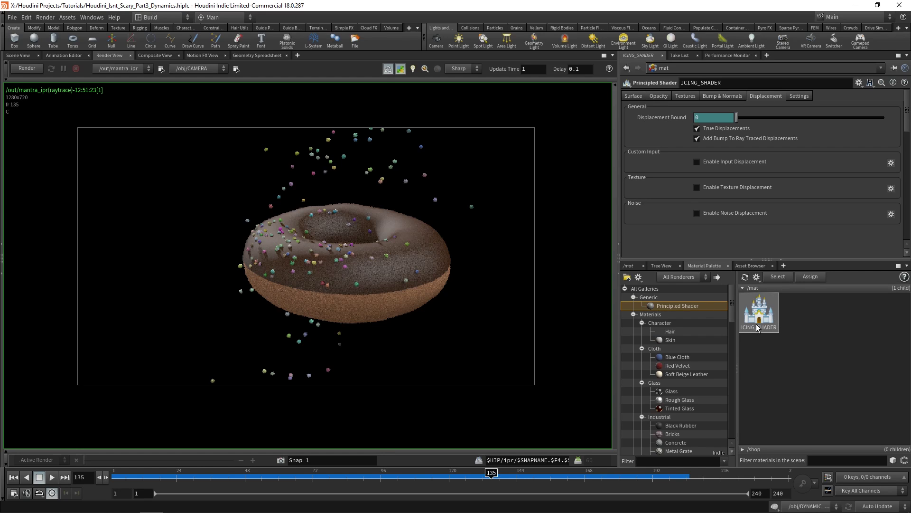
pyautogui.moveTo(767, 317); pyautogui.dragTo(466, 254)
pyautogui.moveTo(419, 248); pyautogui.dragTo(419, 248)
# - Return to the obj network and look through CAMERA in the scene view
pyautogui.click(628, 266)
pyautogui.click(660, 278)
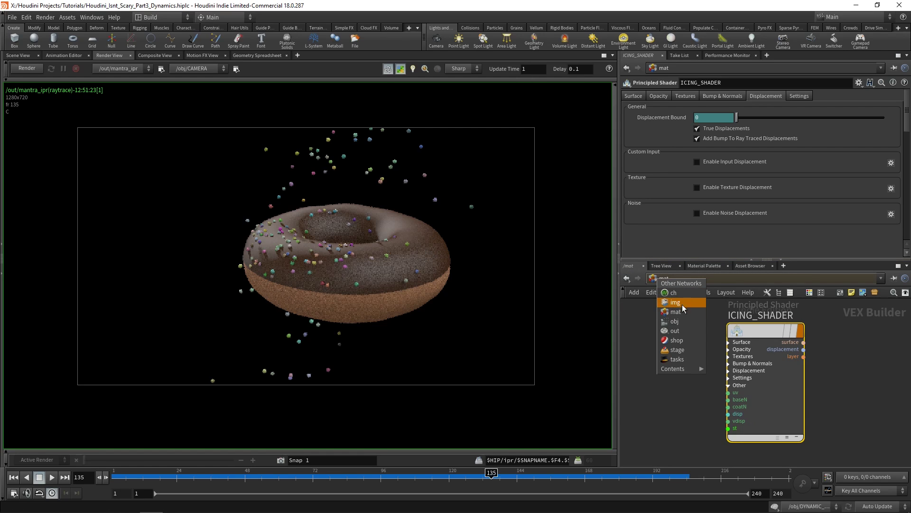
pyautogui.click(682, 303)
pyautogui.click(19, 55)
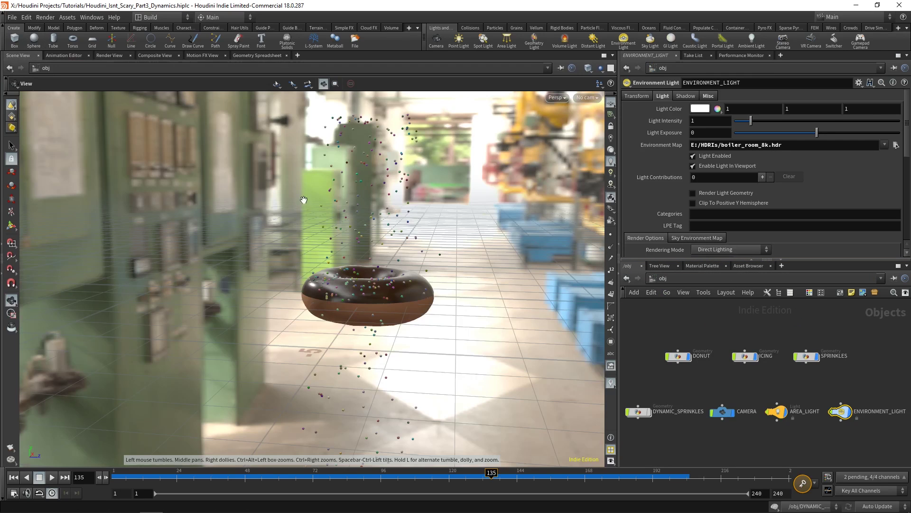
pyautogui.click(589, 97)
pyautogui.click(606, 147)
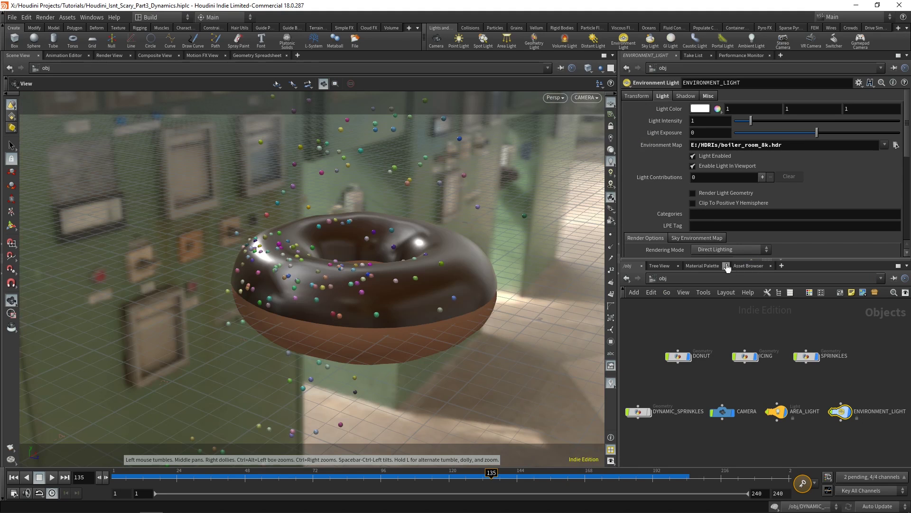
# - Assign ICING_SHADER from the material palette to the donut's icing in the scene view
pyautogui.click(701, 266)
pyautogui.moveTo(765, 320)
pyautogui.mouseDown()
pyautogui.moveTo(469, 278)
pyautogui.moveTo(528, 284)
pyautogui.moveTo(477, 269)
pyautogui.mouseUp()
pyautogui.click(631, 266)
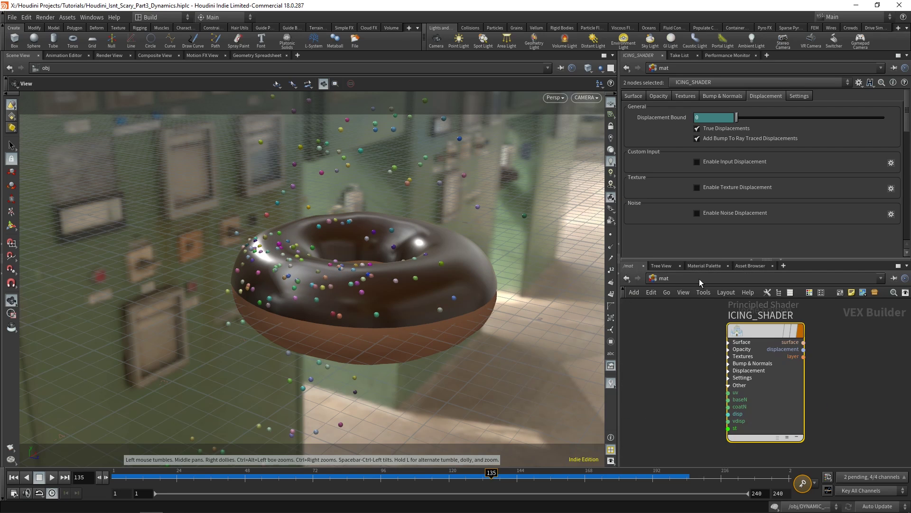
# - Select the ICING object in the obj network, check the material assigned in its render settings, and deselect it
pyautogui.press('u')
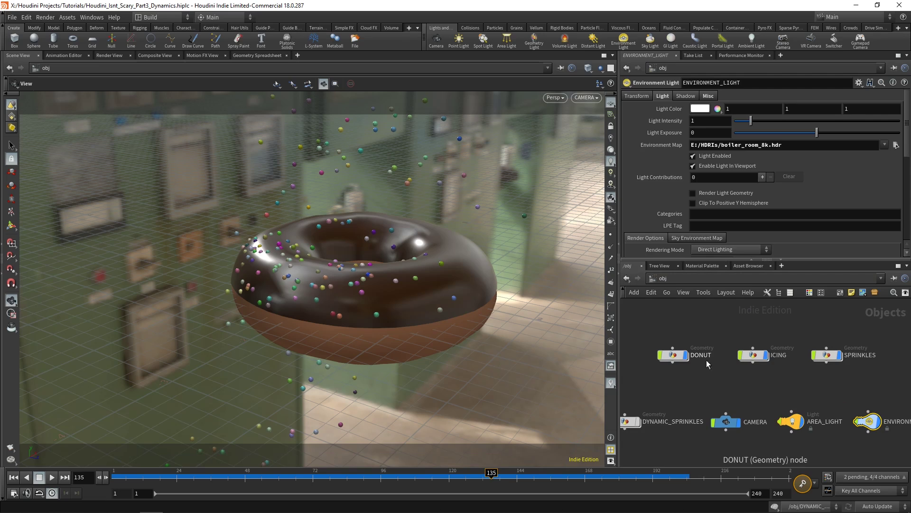
pyautogui.click(752, 355)
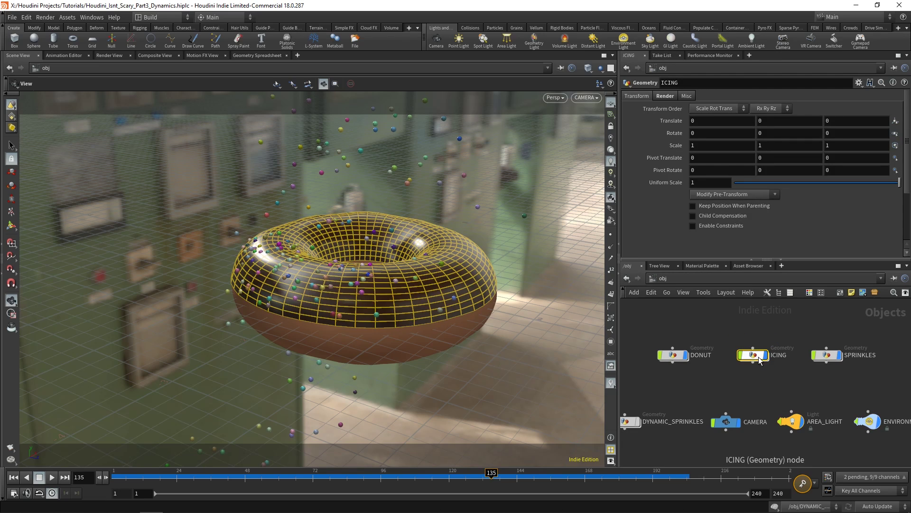
pyautogui.click(666, 96)
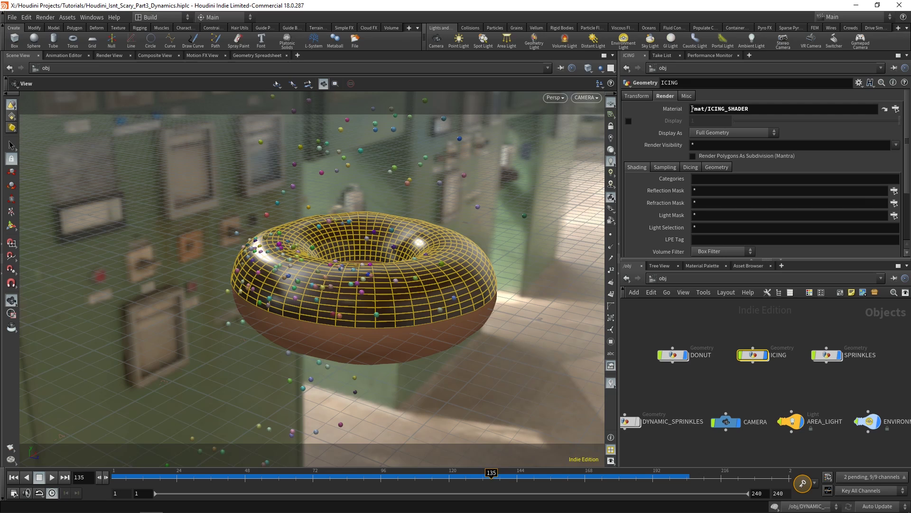
pyautogui.click(714, 110)
pyautogui.click(827, 355)
pyautogui.click(779, 356)
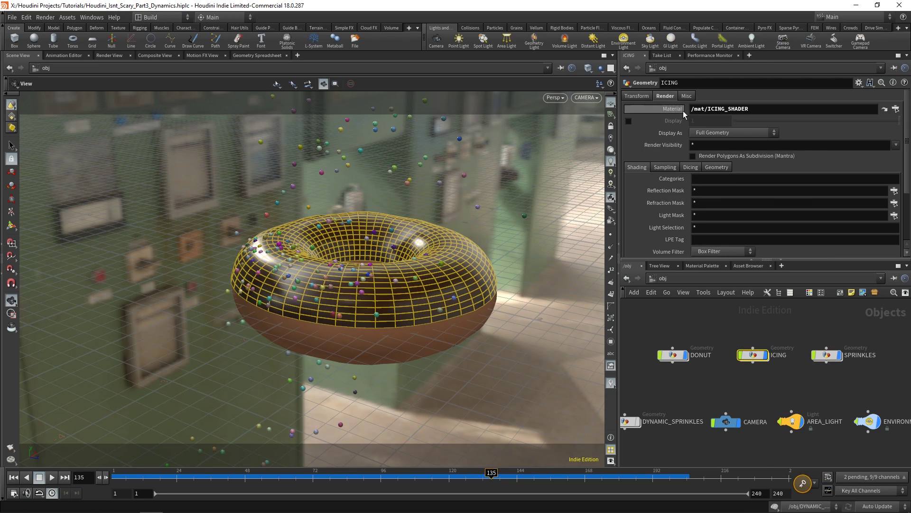
pyautogui.click(766, 379)
pyautogui.click(759, 366)
pyautogui.click(91, 90)
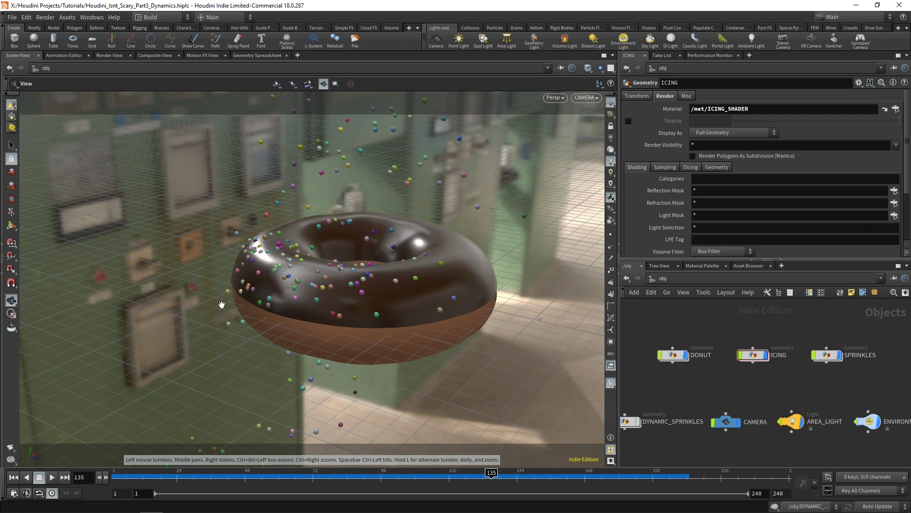
# - Start a new render through CAMERA and inspect the icing's shading up close
pyautogui.click(117, 56)
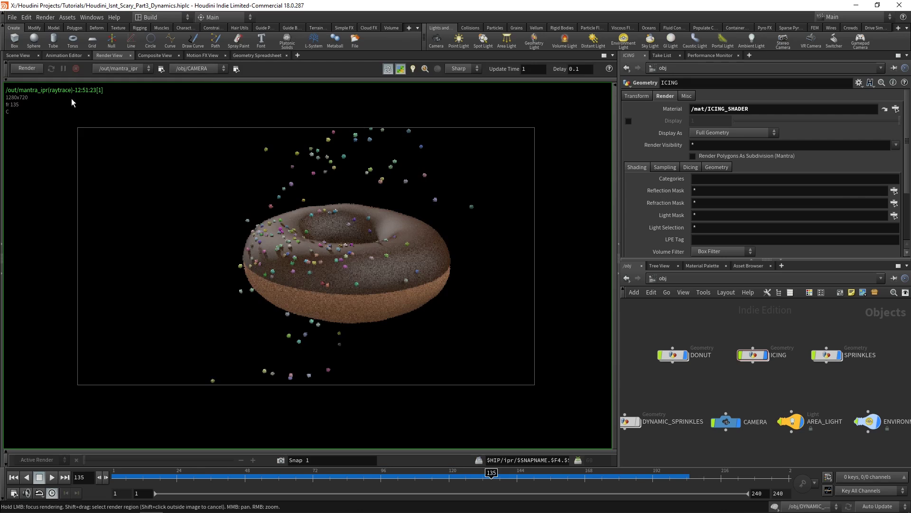
pyautogui.click(26, 69)
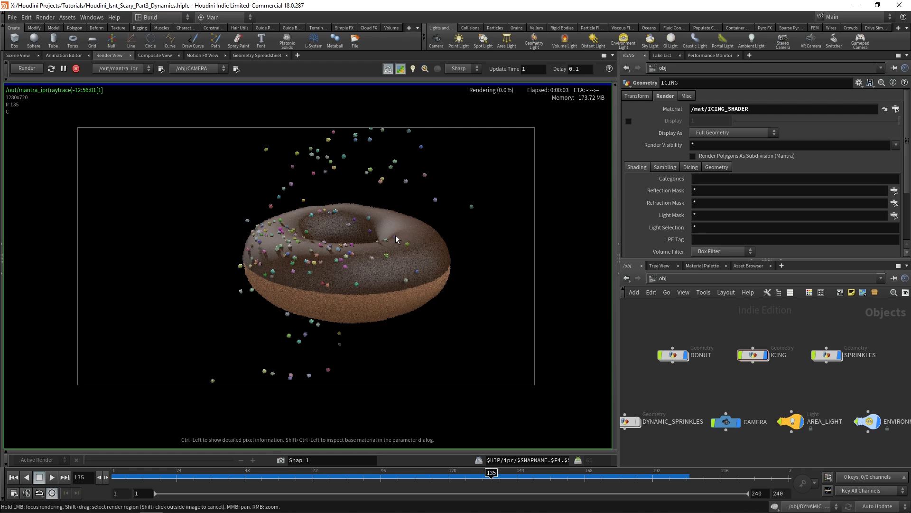
pyautogui.scroll(1, 375, 237)
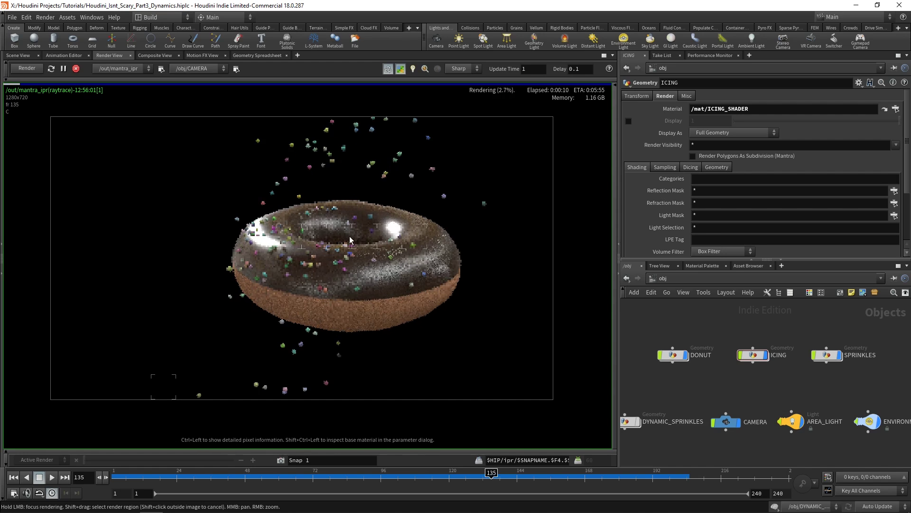
pyautogui.moveTo(343, 255); pyautogui.dragTo(365, 265, button='middle')
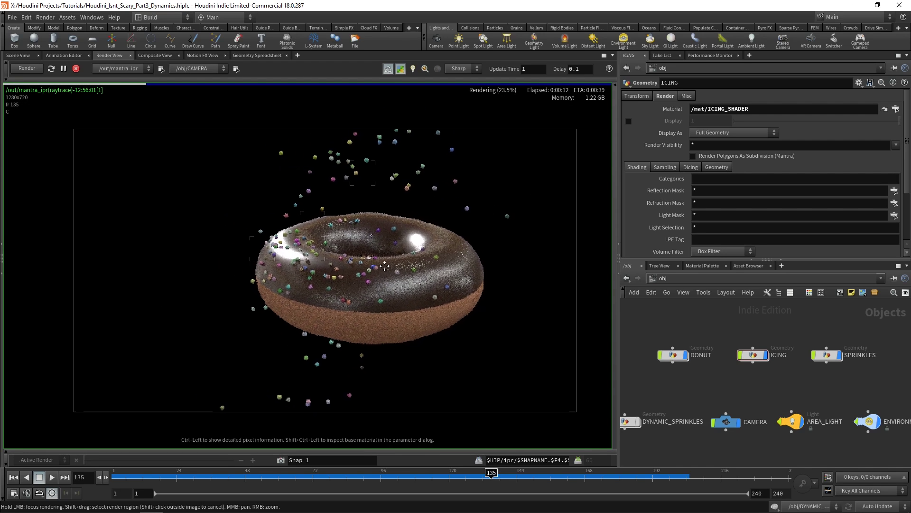
pyautogui.scroll(1, 366, 266)
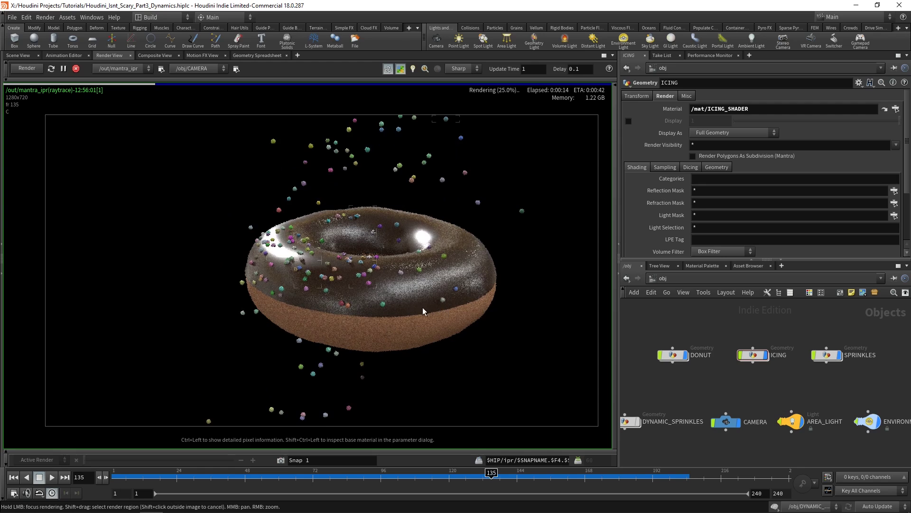
# - Set the surface roughness of ICING_SHADER to 0.13
pyautogui.click(702, 268)
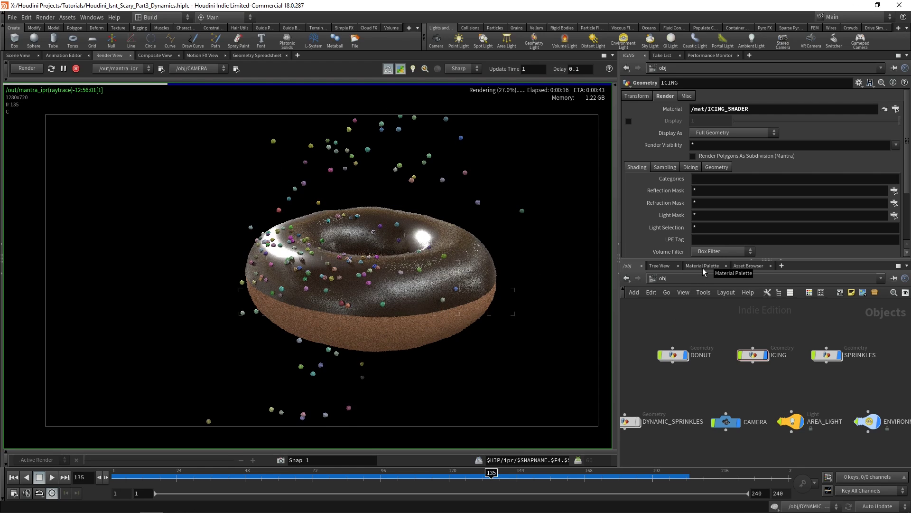
pyautogui.moveTo(765, 315); pyautogui.dragTo(769, 316)
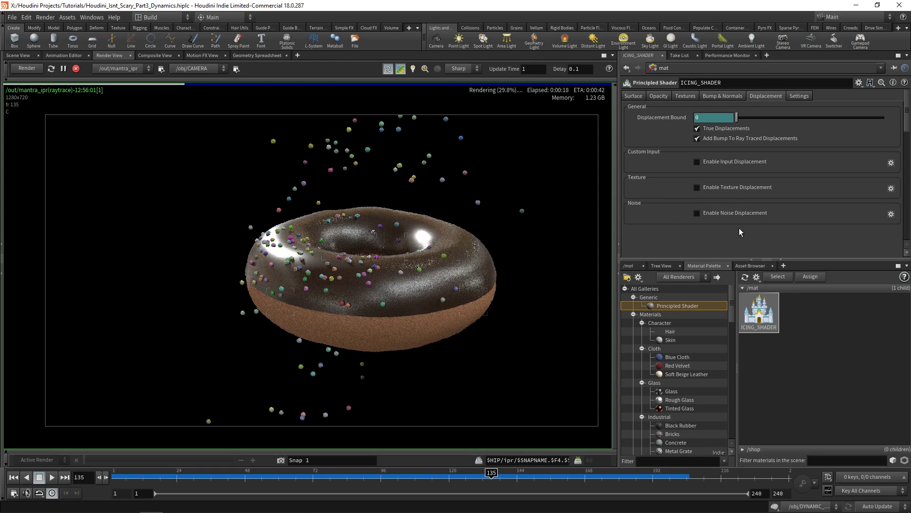
pyautogui.click(634, 101)
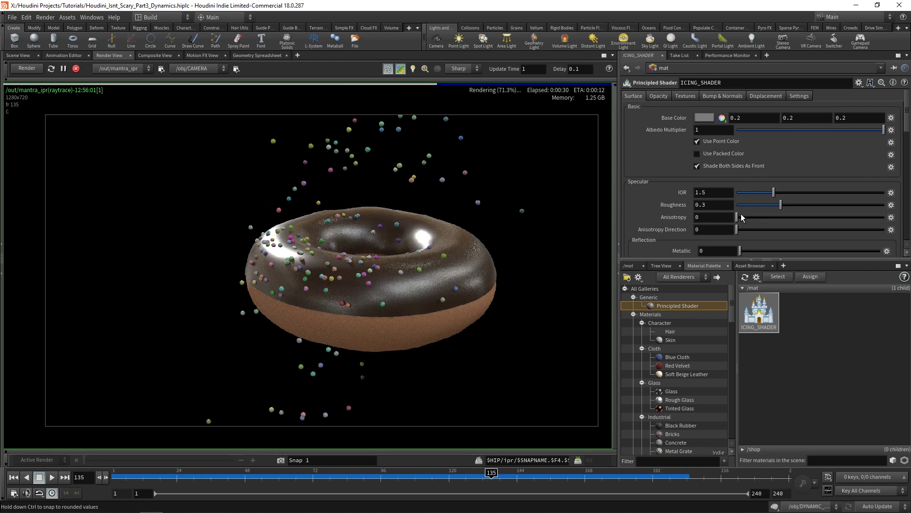
pyautogui.moveTo(779, 207); pyautogui.dragTo(758, 210)
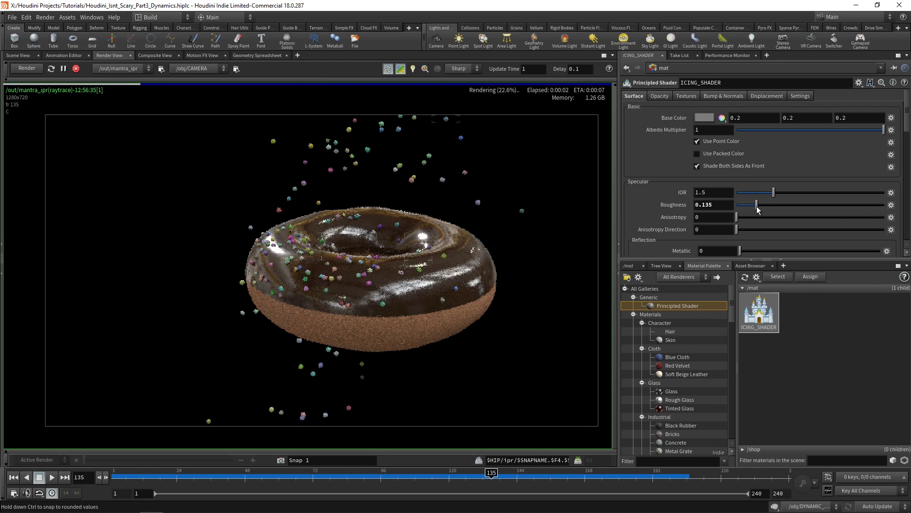
pyautogui.click(712, 204)
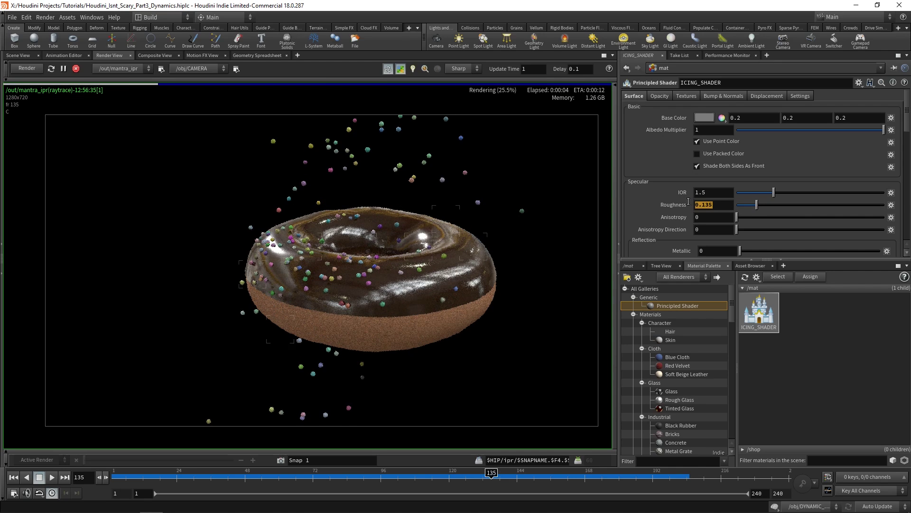
pyautogui.write('0.')
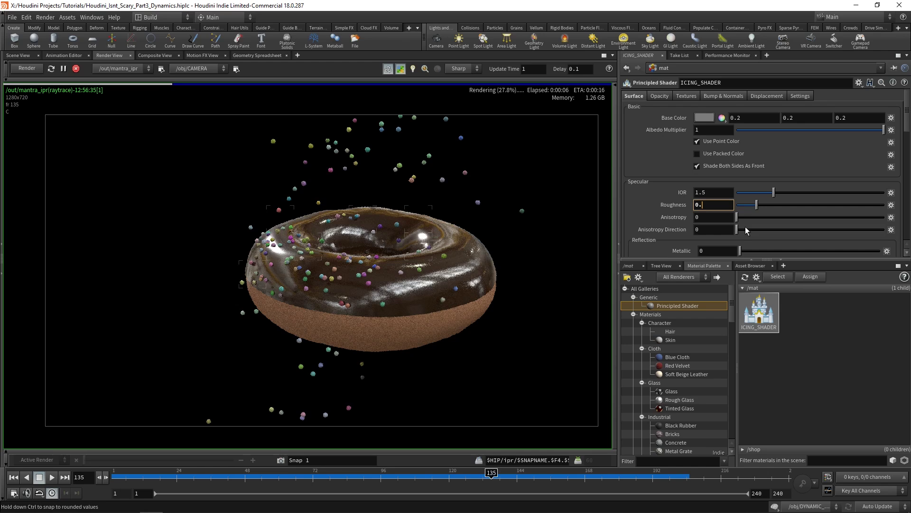
pyautogui.write('13')
pyautogui.press('Return')
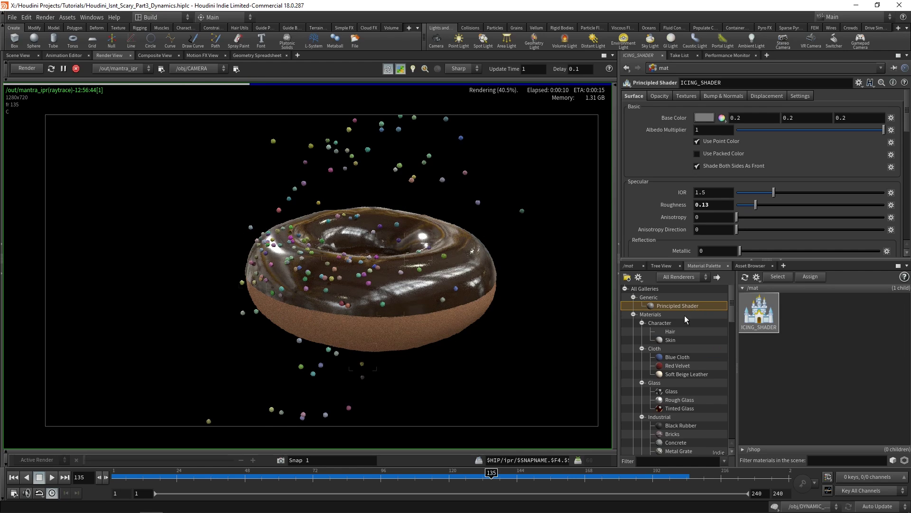
# - Create a second Principled Shader material in /mat and rename its node SPRINKLES_SHADER
pyautogui.moveTo(677, 306); pyautogui.dragTo(807, 313)
pyautogui.doubleClick(799, 313)
pyautogui.doubleClick(783, 316)
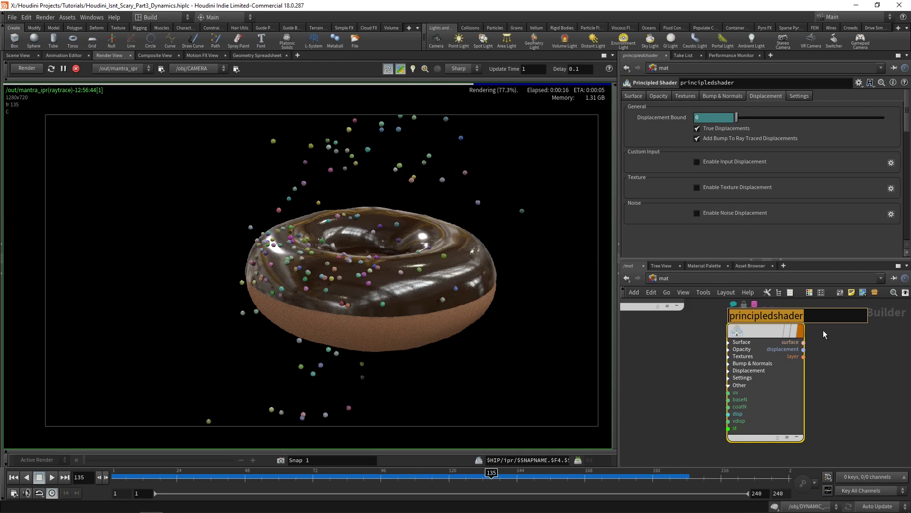
pyautogui.write('SP')
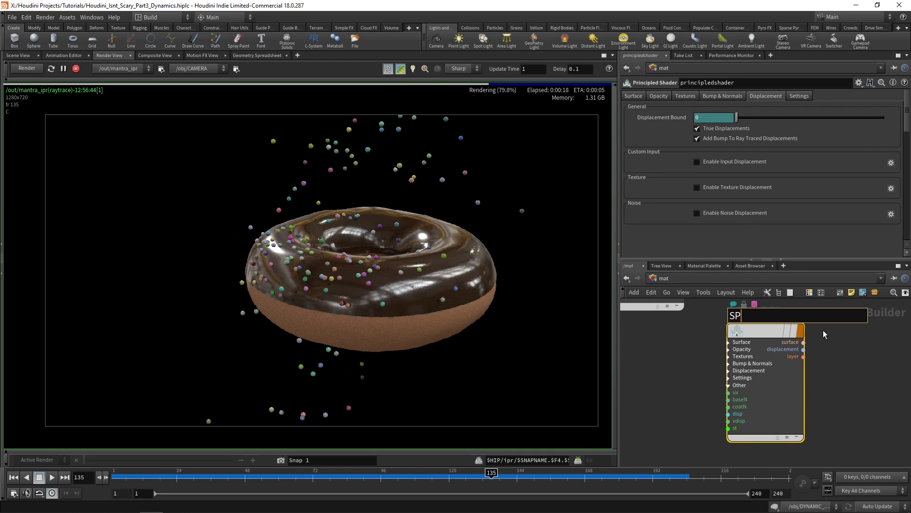
pyautogui.write('RINKLES_SHADER')
pyautogui.press('Return')
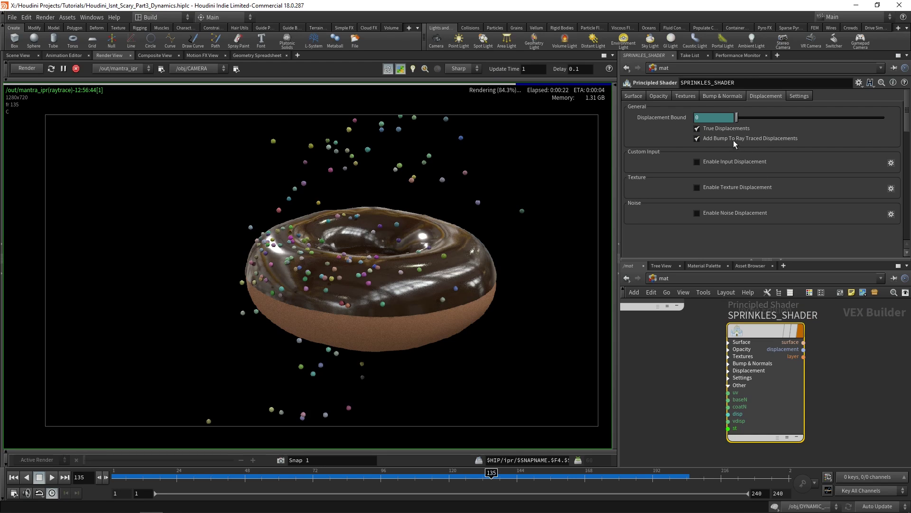
# - Assign SPRINKLES_SHADER from the material palette to the falling sprinkles in the render view
pyautogui.click(706, 269)
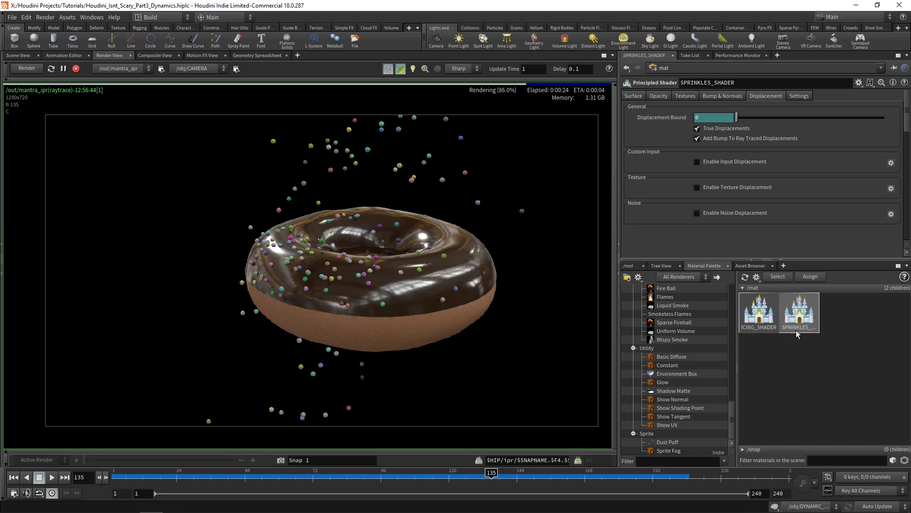
pyautogui.moveTo(807, 318); pyautogui.dragTo(531, 238)
pyautogui.moveTo(412, 181); pyautogui.dragTo(412, 180)
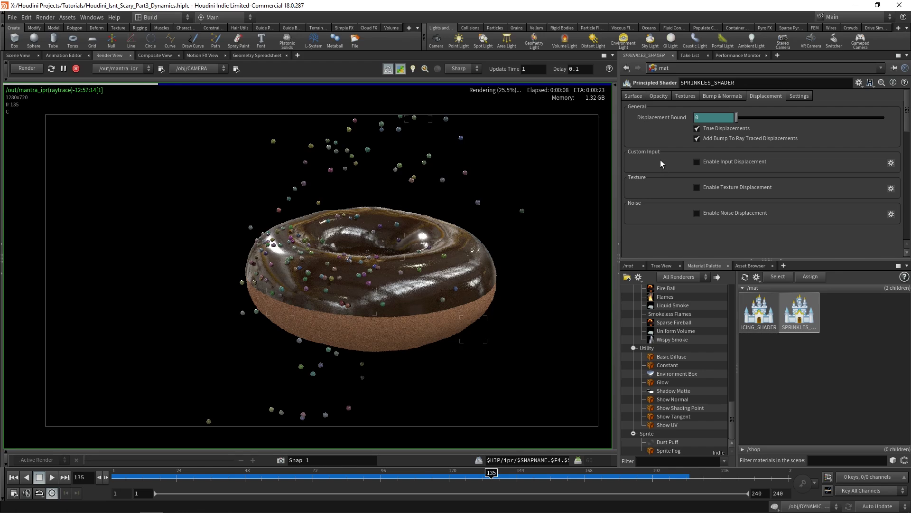
# - Set the base color of SPRINKLES_SHADER to white by raising its value to 1
pyautogui.click(635, 97)
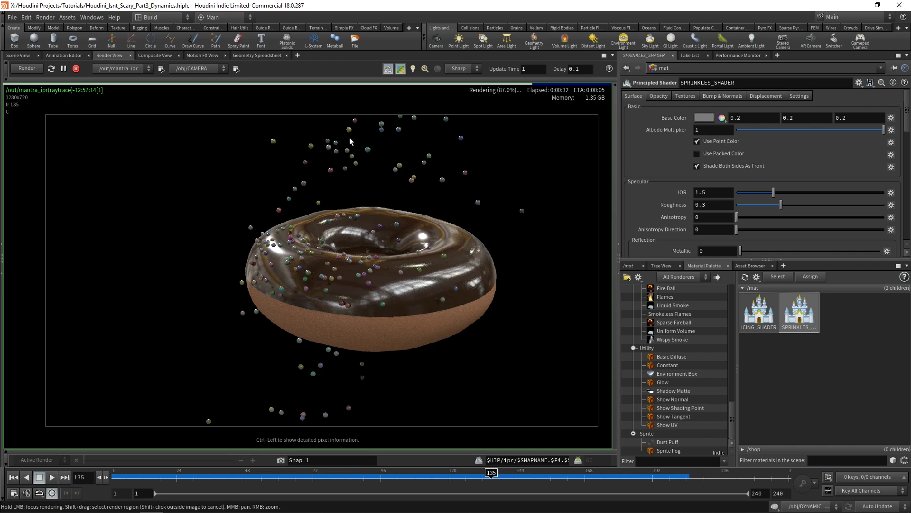
pyautogui.click(711, 117)
pyautogui.moveTo(734, 172); pyautogui.dragTo(871, 171)
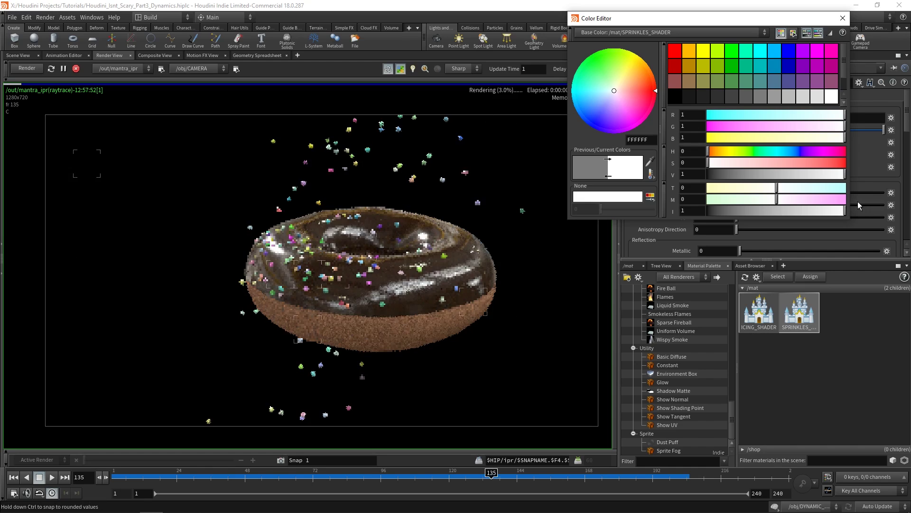
# - Raise the color intensity of the COLOR_ICING node inside the ICING object to near-white (1.04275, 0.987506, 0.969747)
pyautogui.click(843, 18)
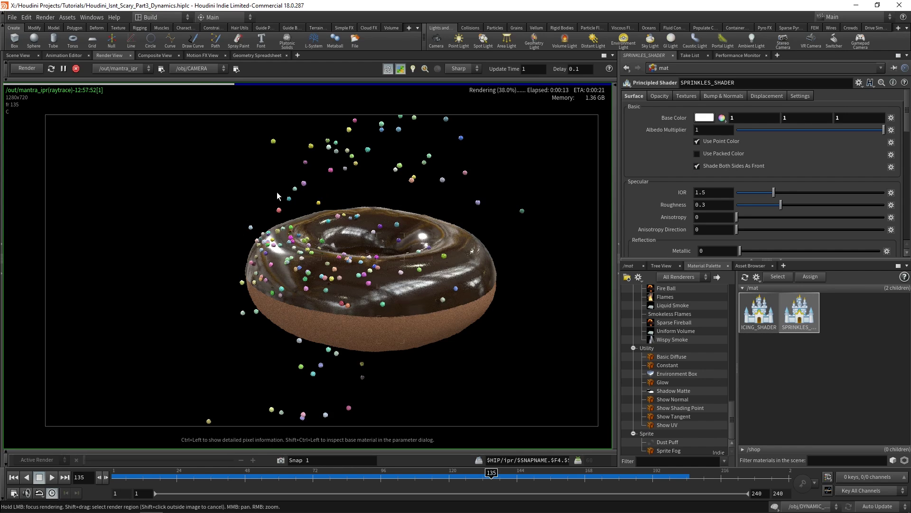
pyautogui.click(629, 266)
pyautogui.click(695, 280)
pyautogui.click(717, 324)
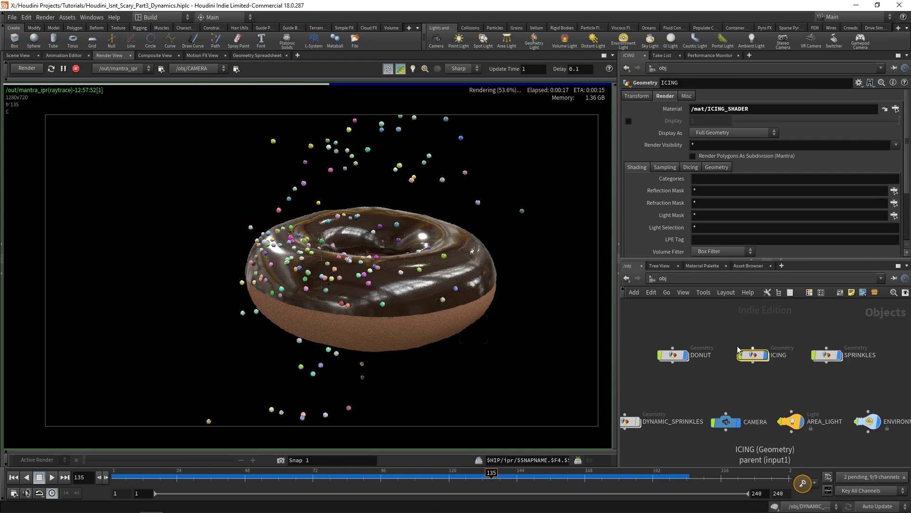
pyautogui.doubleClick(756, 356)
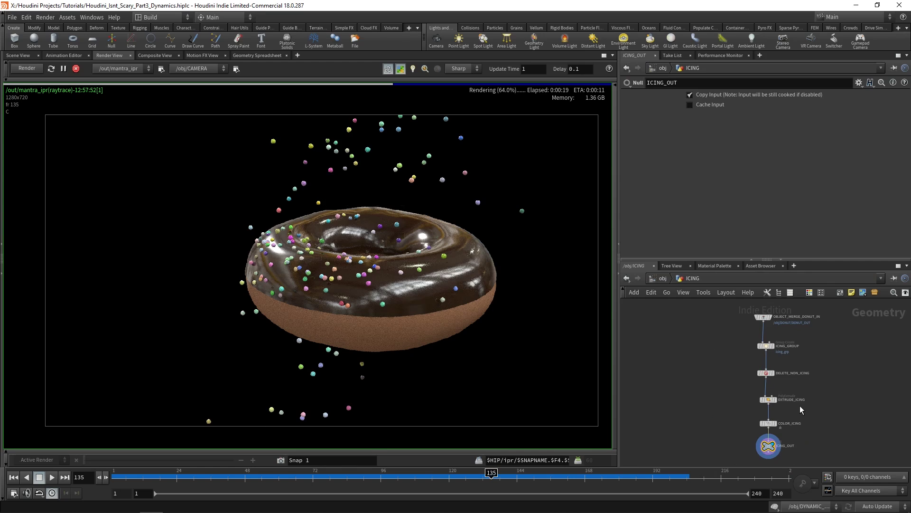
pyautogui.click(739, 409)
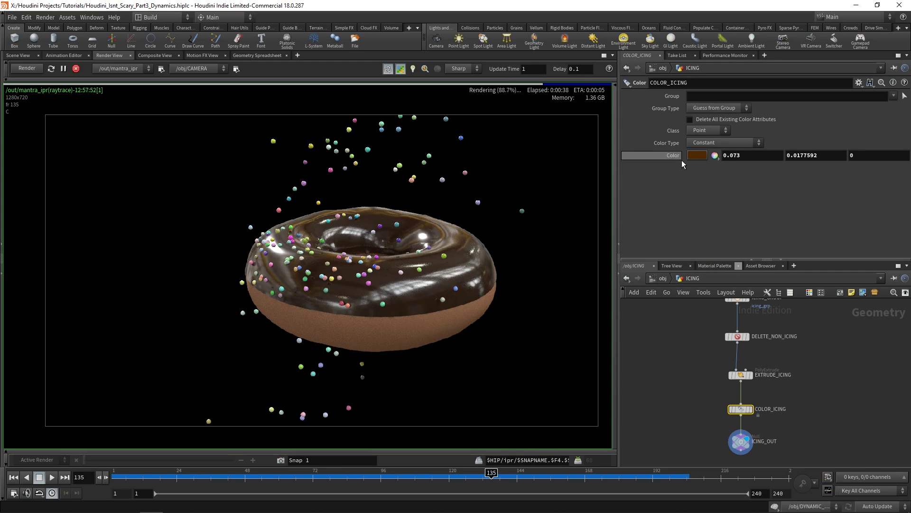
pyautogui.click(696, 155)
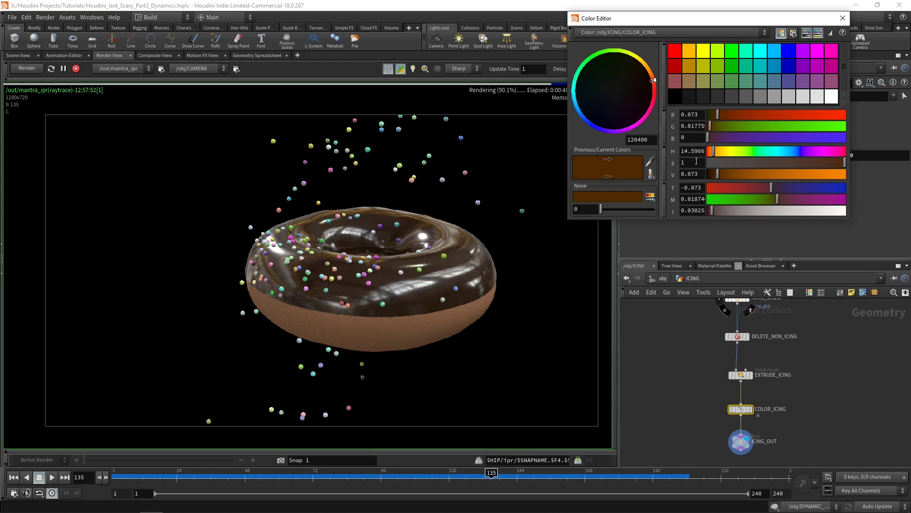
pyautogui.moveTo(716, 210); pyautogui.dragTo(889, 206)
pyautogui.click(843, 18)
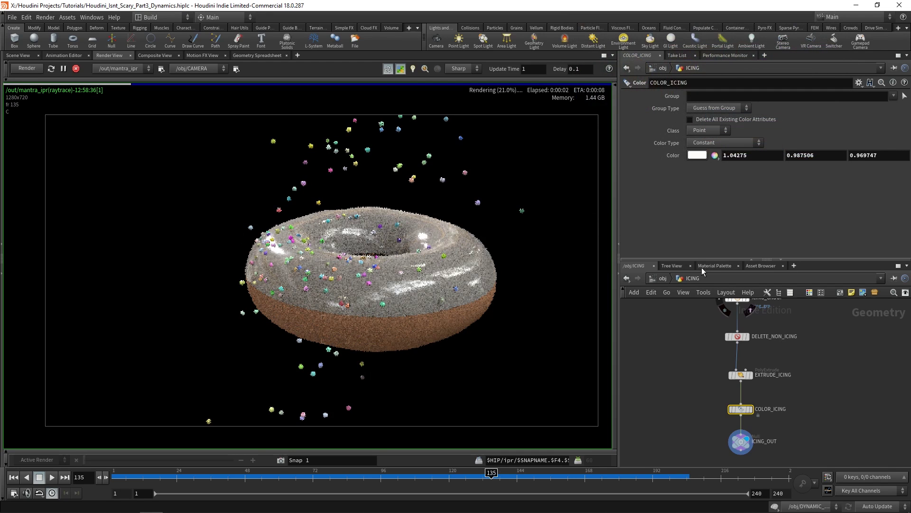
# - Set the base color of ICING_SHADER to pink (1, 0.51679, 0.862725) and restart the preview render
pyautogui.click(714, 266)
pyautogui.click(763, 320)
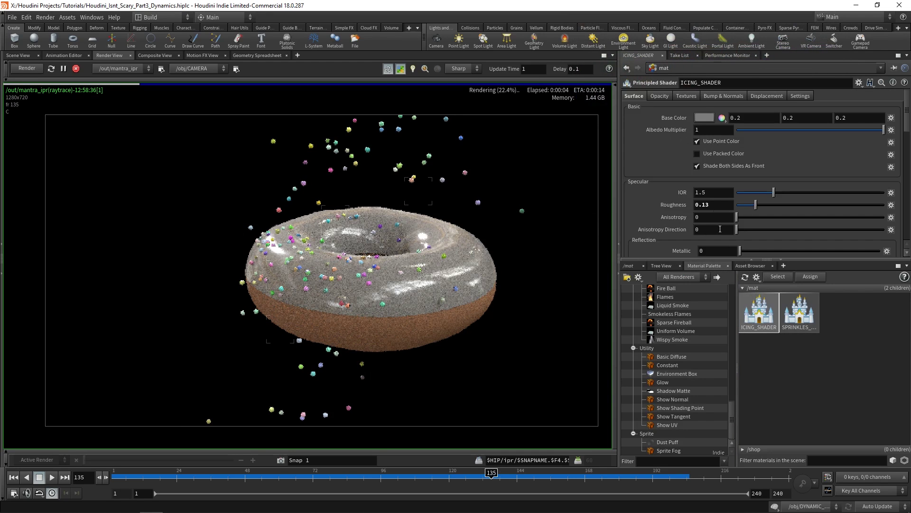
pyautogui.click(703, 119)
pyautogui.moveTo(622, 111); pyautogui.dragTo(634, 89, button='middle')
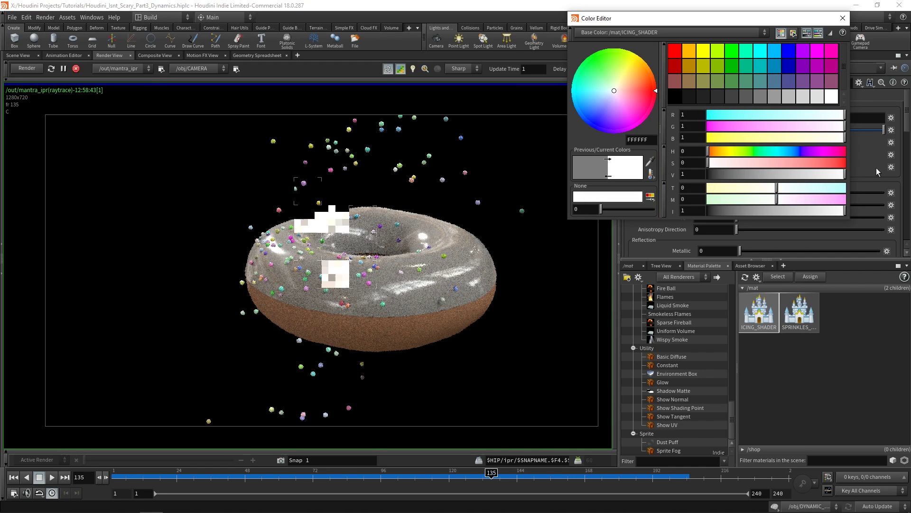
pyautogui.click(623, 102)
pyautogui.moveTo(623, 102); pyautogui.dragTo(628, 103)
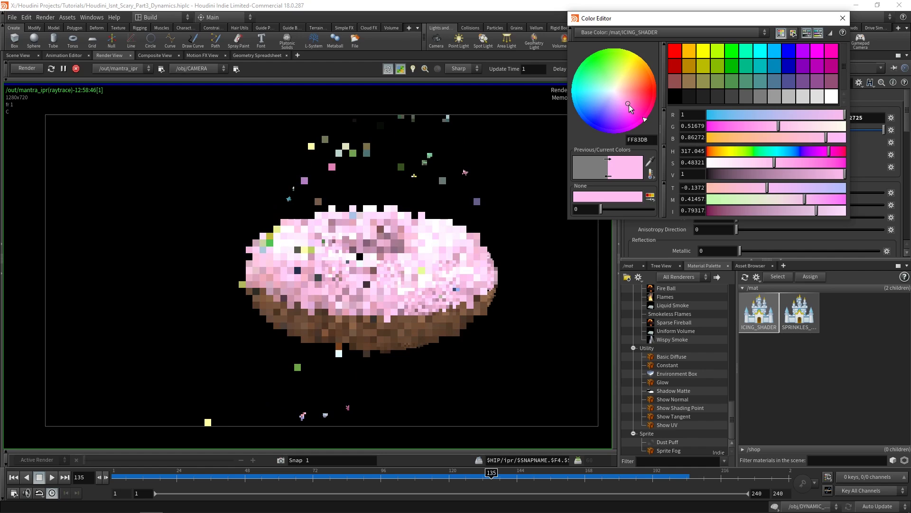
pyautogui.click(843, 18)
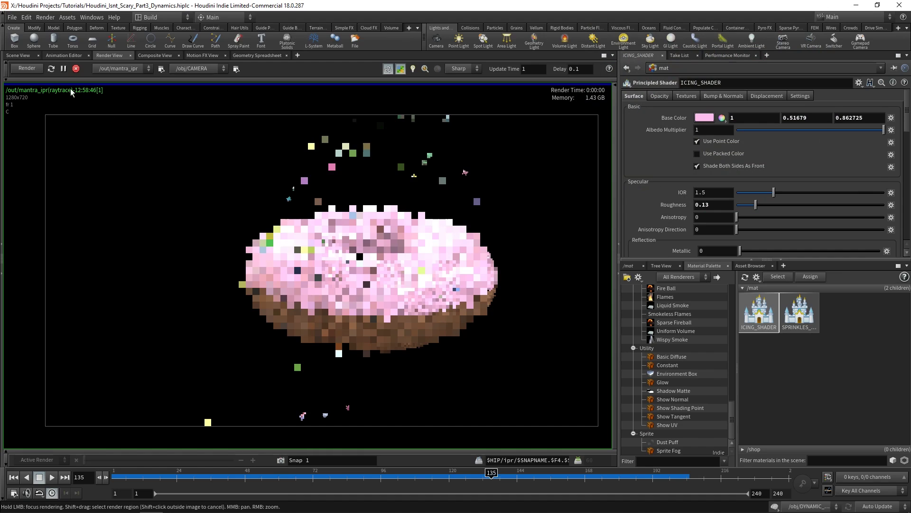
pyautogui.click(77, 70)
pyautogui.click(33, 67)
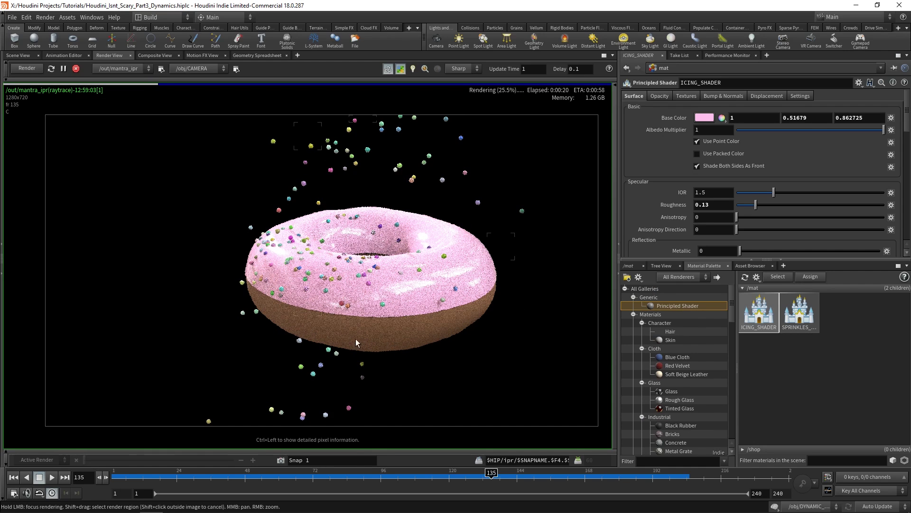
# - Create a third Principled Shader material in /mat and rename its node DONUT_SHADER
pyautogui.scroll(-10, 678, 305)
pyautogui.moveTo(831, 311); pyautogui.dragTo(842, 312)
pyautogui.doubleClick(840, 313)
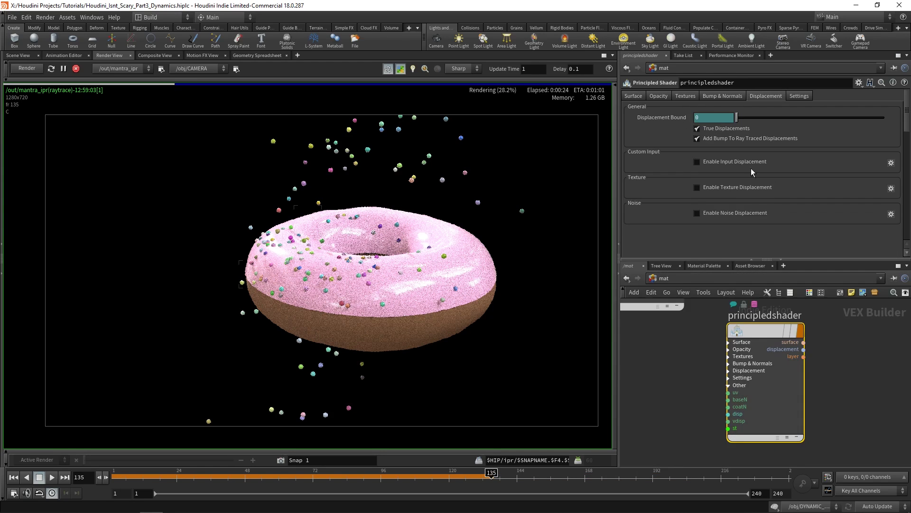
pyautogui.doubleClick(777, 316)
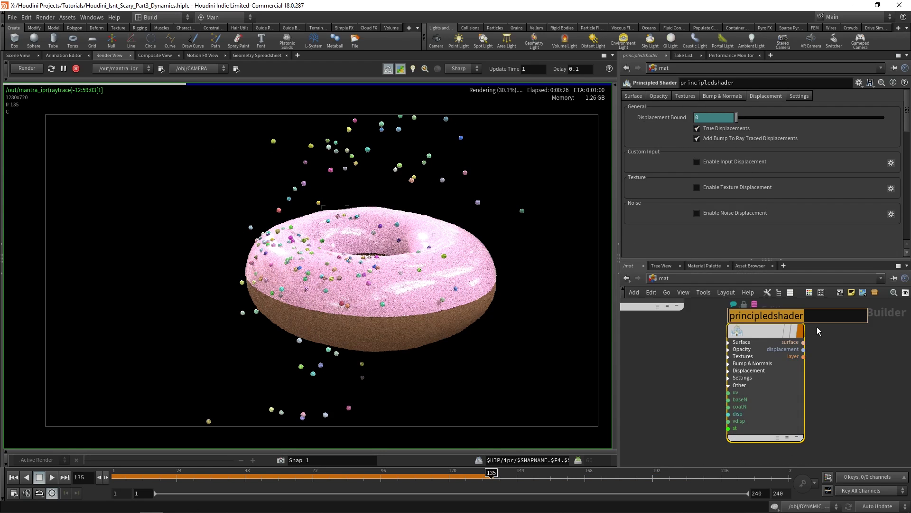
pyautogui.write('DONUT_SHADER')
pyautogui.press('Return')
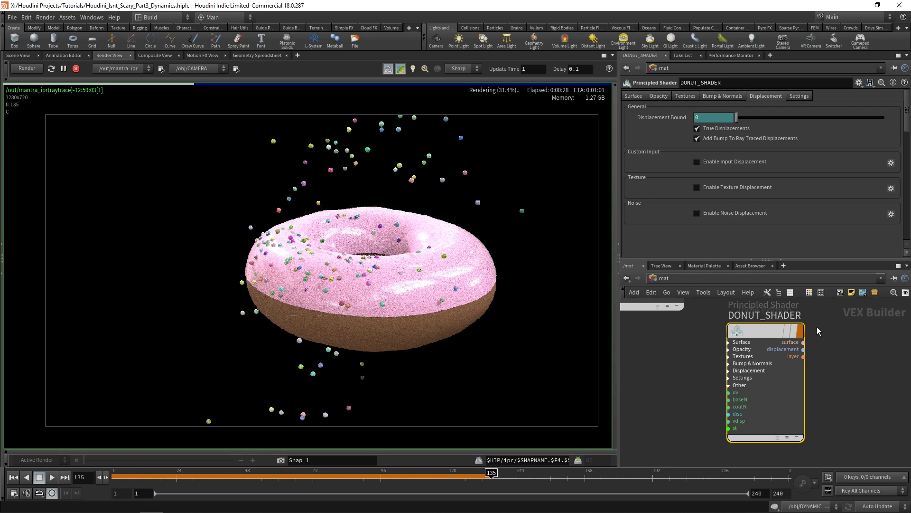
# - Assign DONUT_SHADER from the material palette to the donut's uniced base in the render view
pyautogui.click(704, 266)
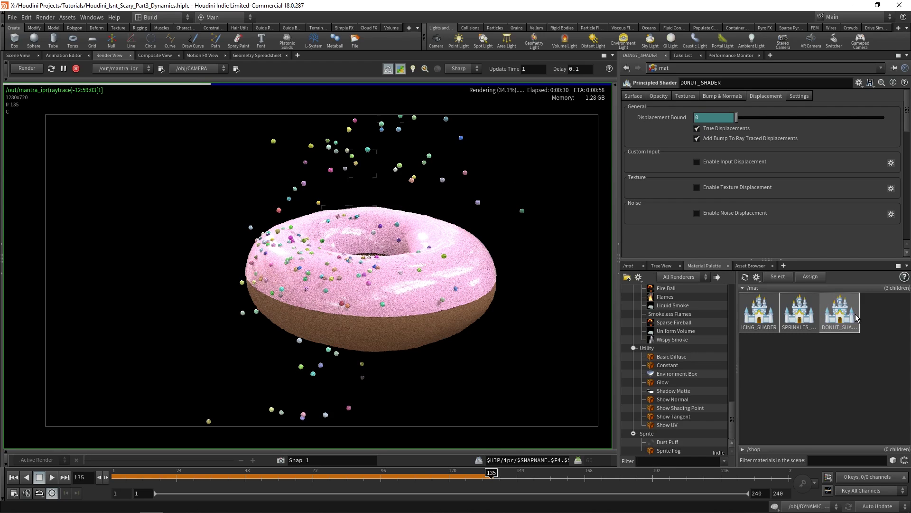
pyautogui.moveTo(669, 294); pyautogui.dragTo(414, 333)
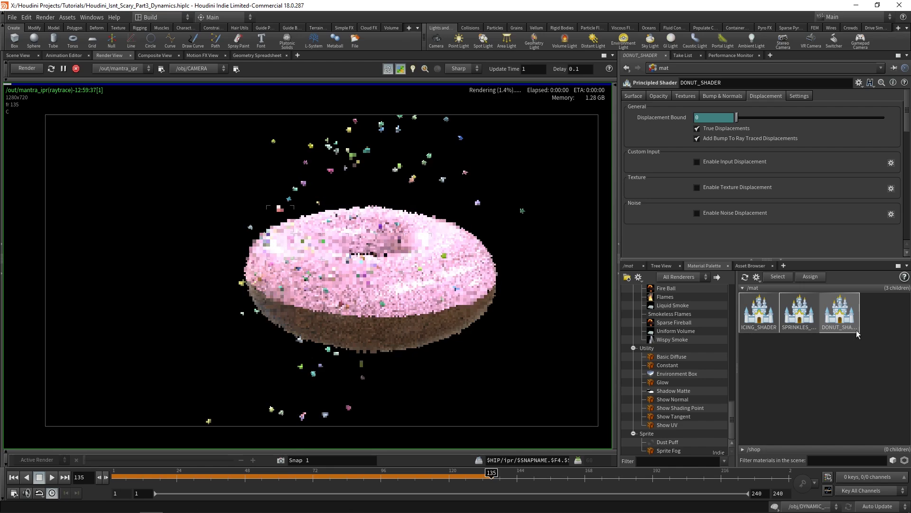
# - Set the roughness of DONUT_SHADER to 0.852 and raise its base color to white with a value of 1
pyautogui.click(633, 95)
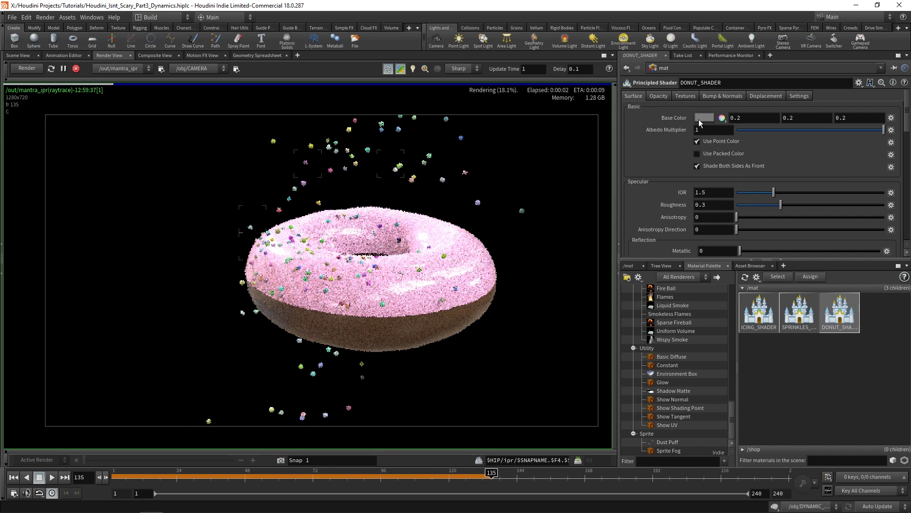
pyautogui.moveTo(774, 208); pyautogui.dragTo(863, 212)
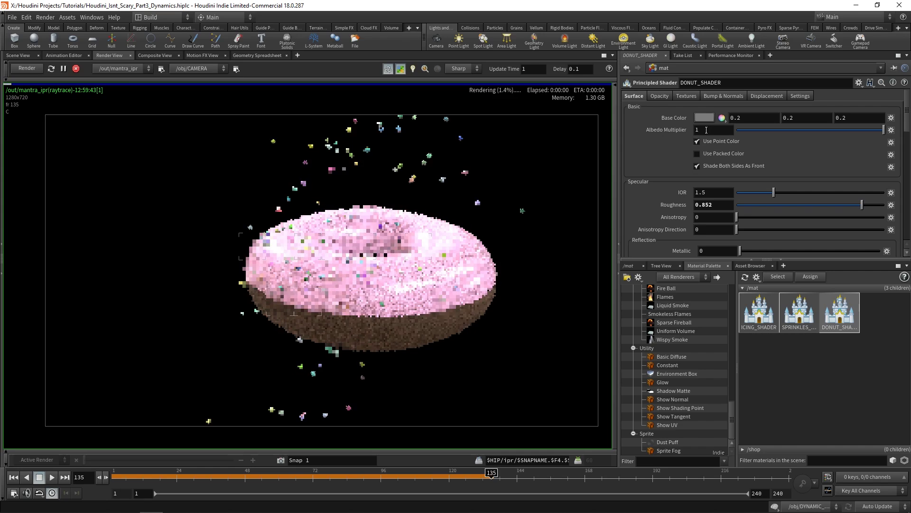
pyautogui.click(704, 118)
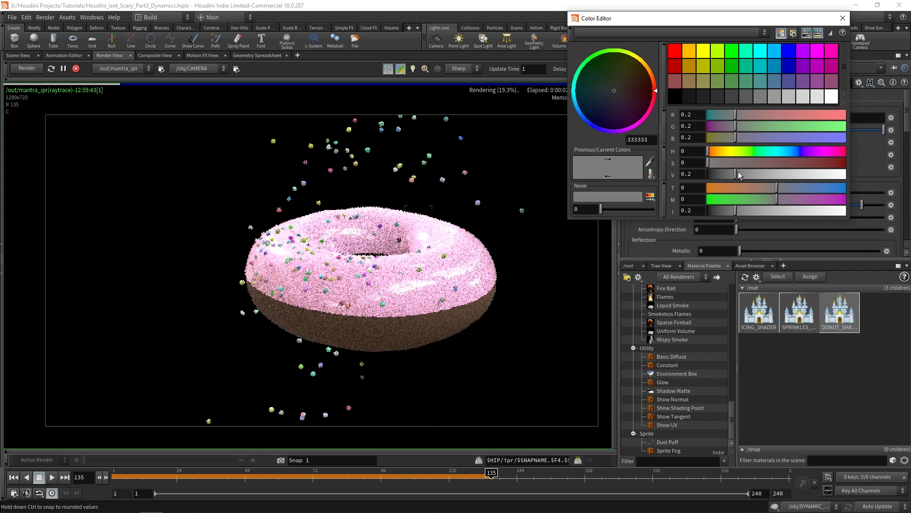
pyautogui.moveTo(738, 174); pyautogui.dragTo(870, 173)
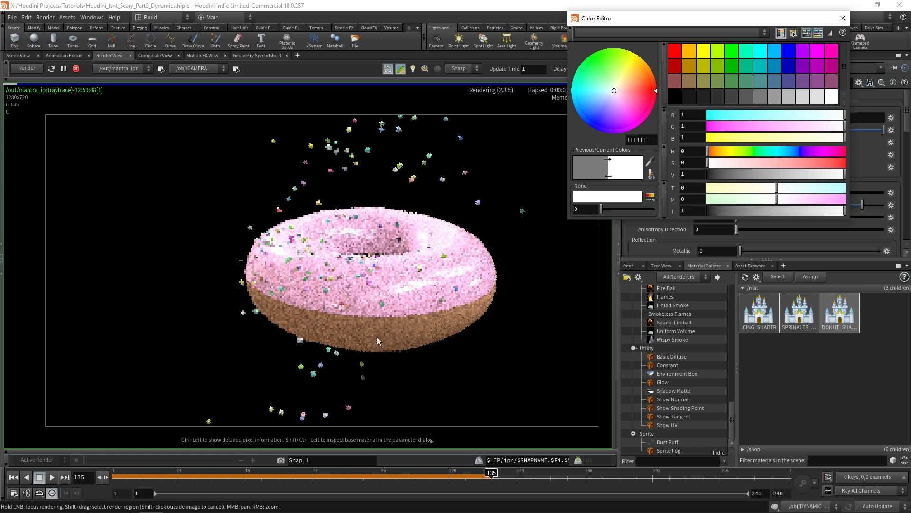
# - Inside the SPRINKLES object, connect TUBE_GEOMETRY to the first input of COPY_TUBES_TO_POINTS in place of sphere1
pyautogui.click(629, 265)
pyautogui.click(673, 278)
pyautogui.click(697, 322)
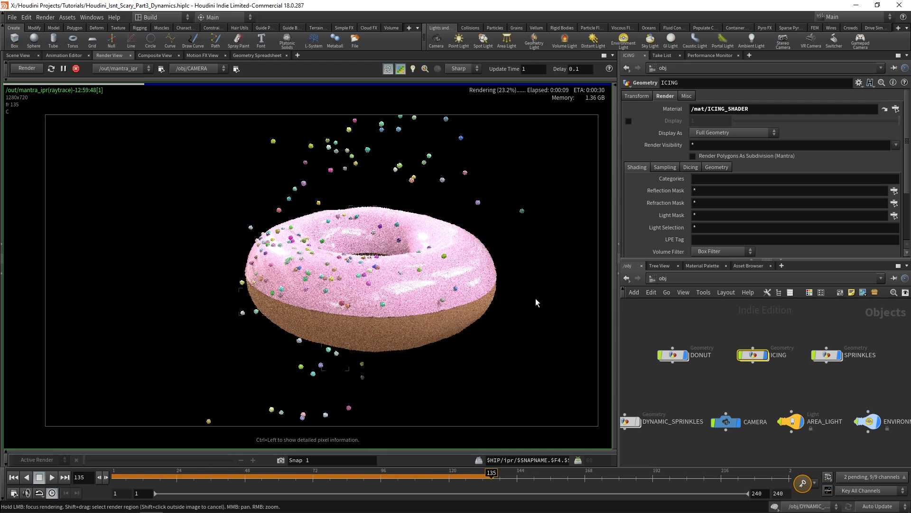
pyautogui.doubleClick(827, 355)
pyautogui.scroll(5, 766, 385)
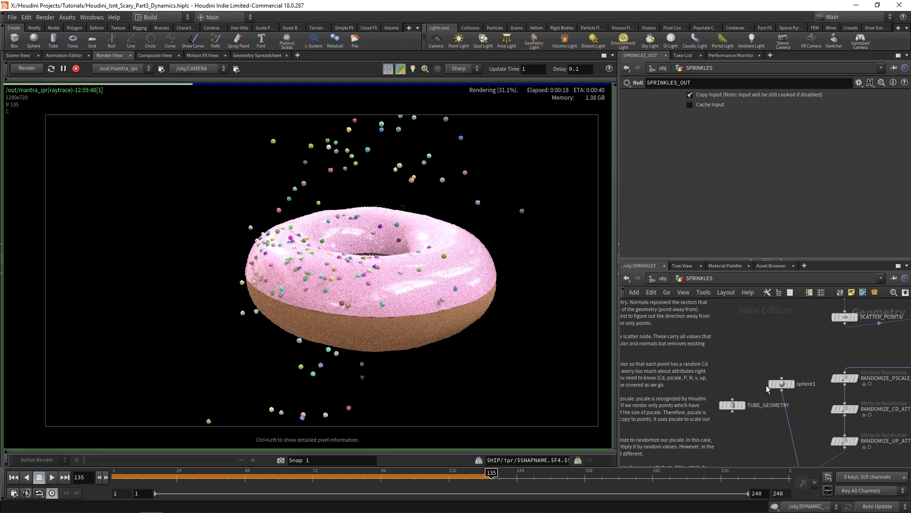
pyautogui.moveTo(705, 379); pyautogui.dragTo(707, 364)
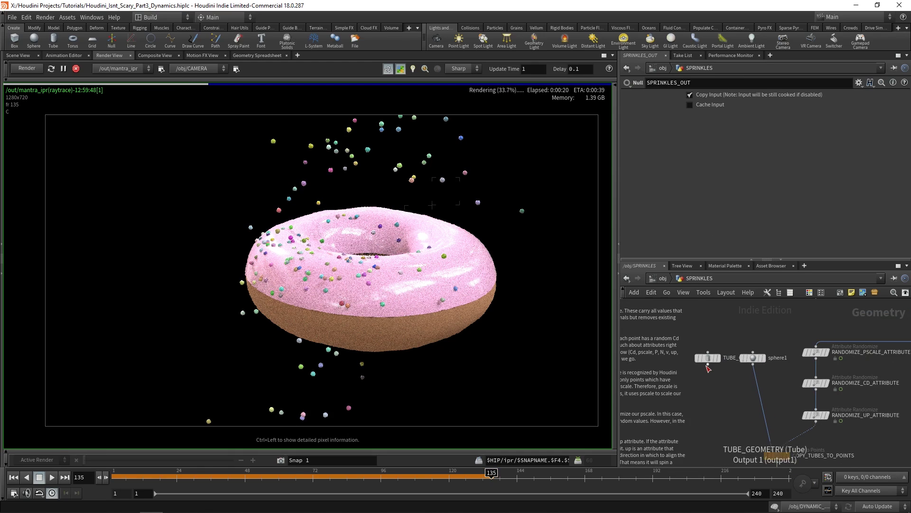
pyautogui.click(707, 367)
pyautogui.click(750, 405)
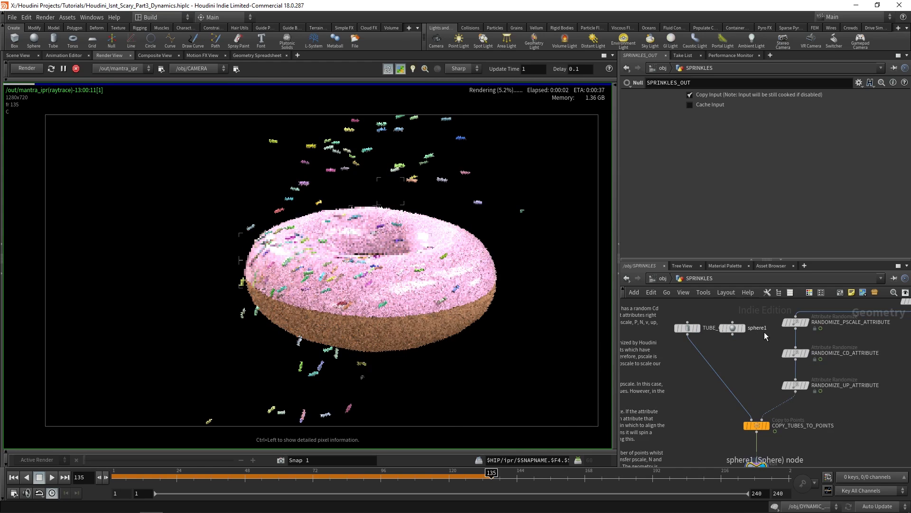
pyautogui.click(687, 327)
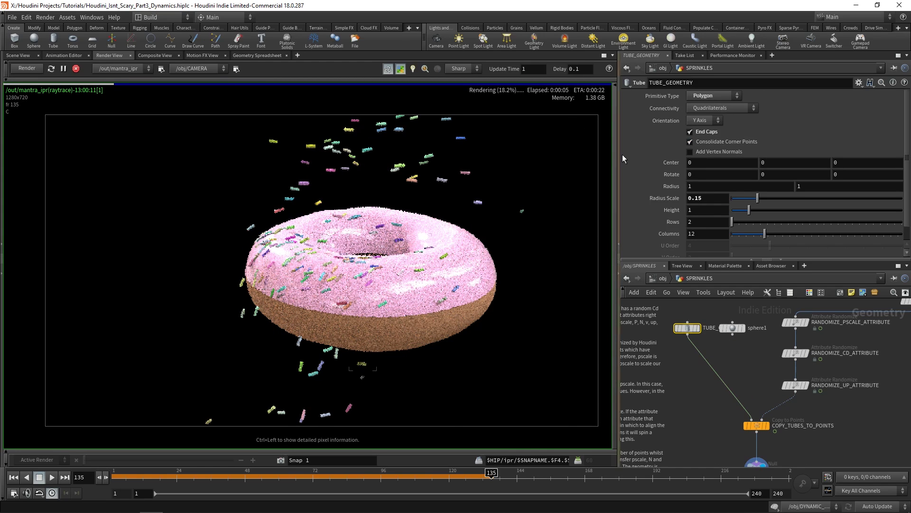
# - Check the render material assigned to each of the SPRINKLES, ICING and DONUT objects
pyautogui.press('u')
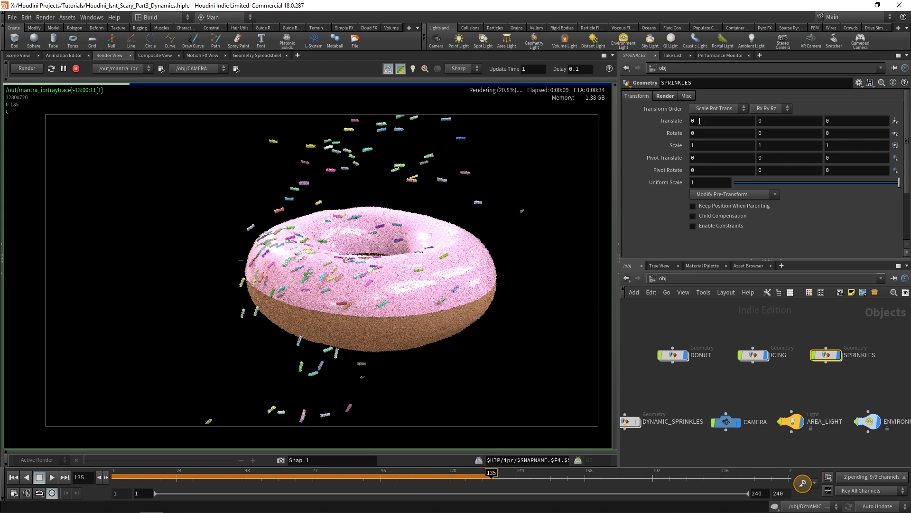
pyautogui.click(666, 97)
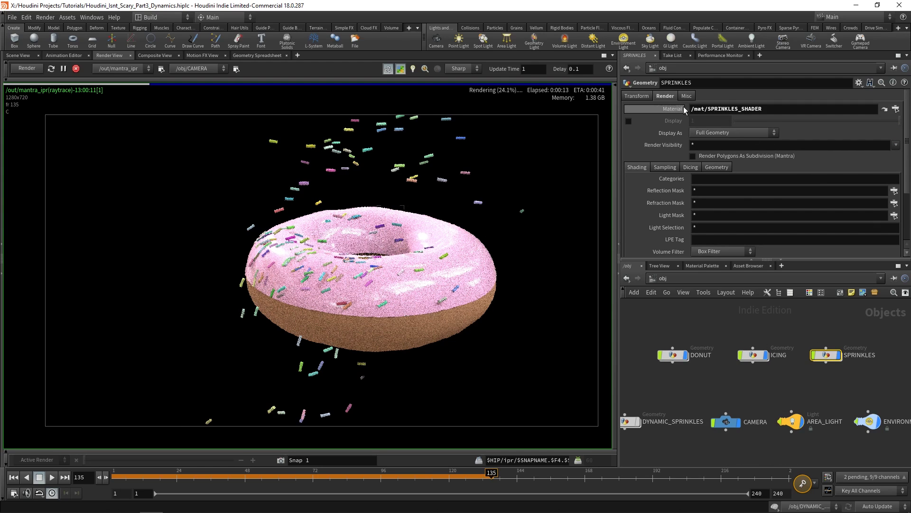
pyautogui.click(757, 353)
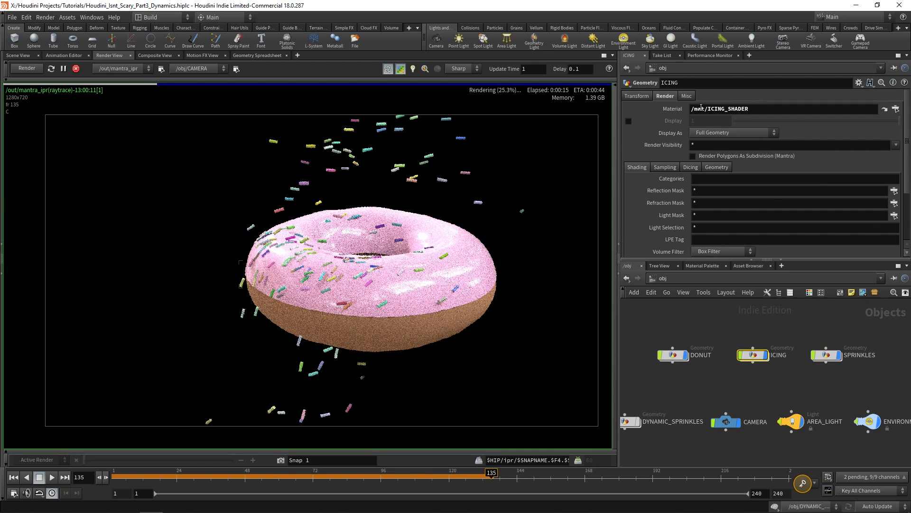
pyautogui.click(673, 355)
pyautogui.click(665, 96)
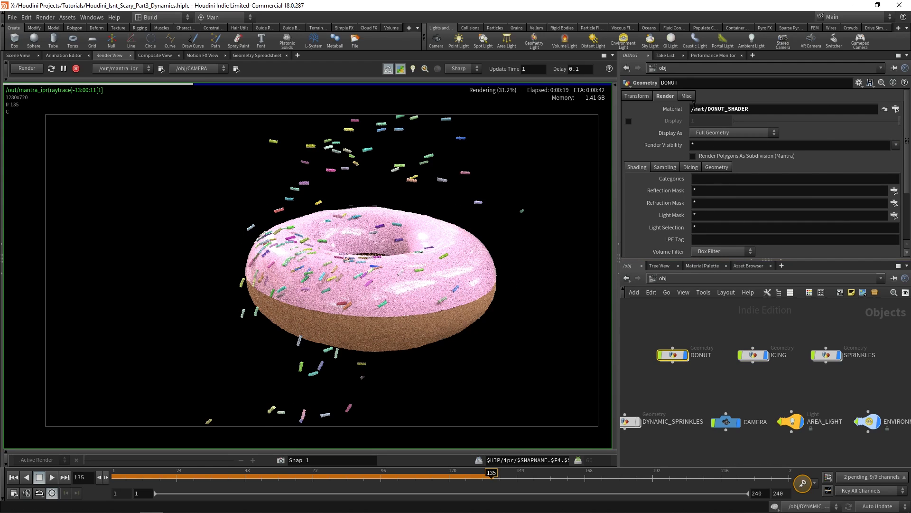
# - Review the icing, sprinkles and donut shader nodes in the /mat network and their entries in the material palette
pyautogui.click(707, 278)
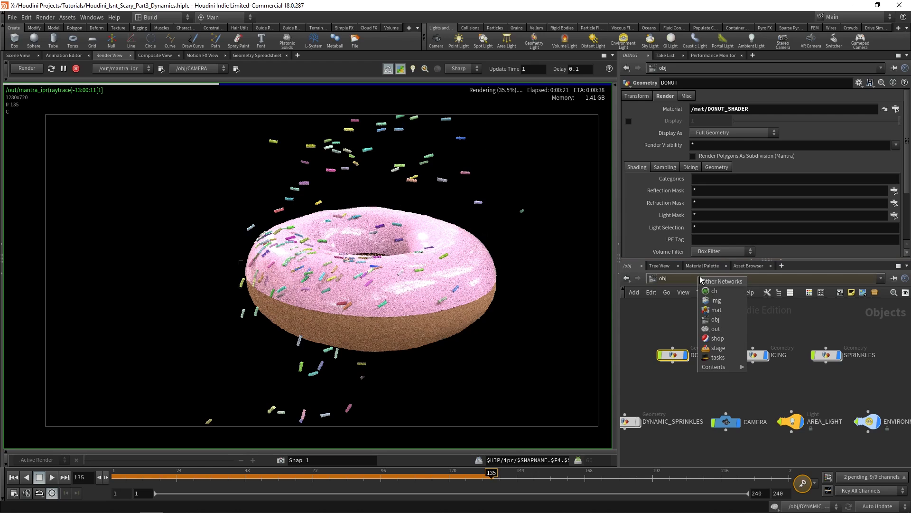
pyautogui.click(717, 310)
pyautogui.press('h')
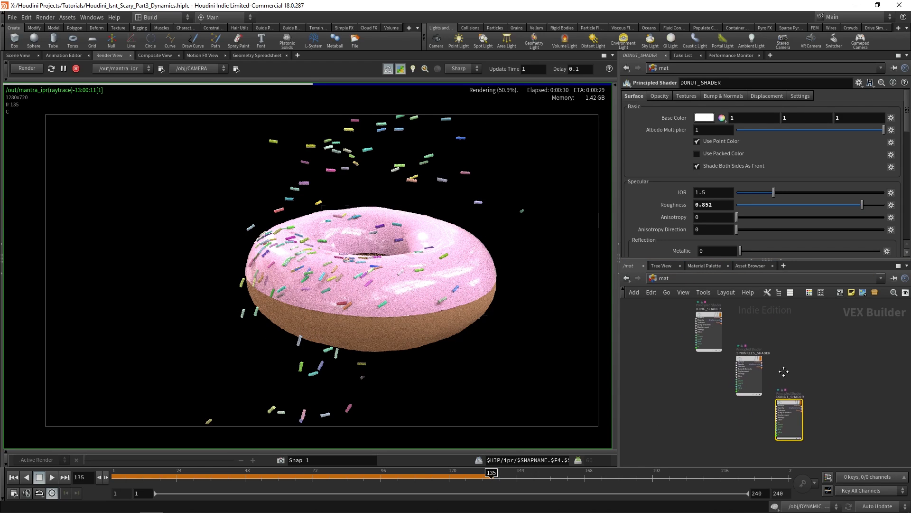
pyautogui.scroll(2, 817, 312)
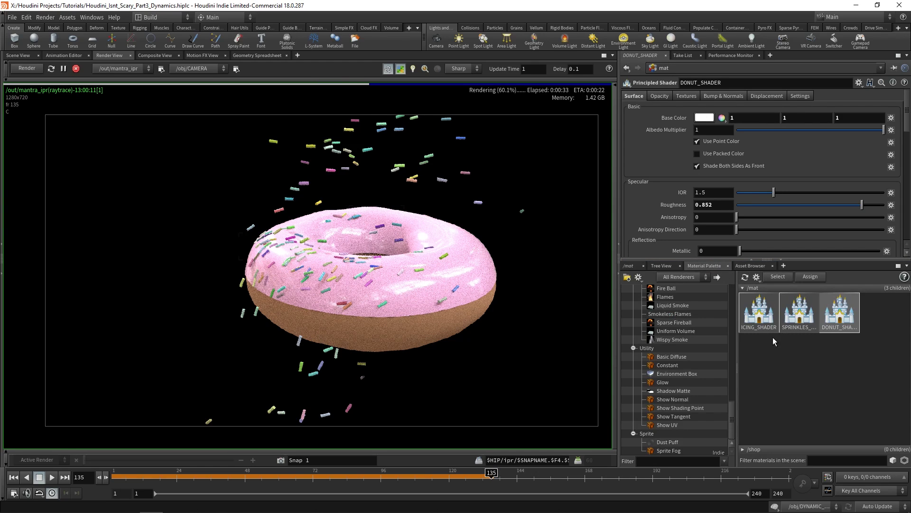
pyautogui.click(760, 316)
pyautogui.press('Right')
pyautogui.press('Right')
pyautogui.hotkey('ctrl', 'pagedown')
# - Return to the object network, stop the preview render and show the scene view
pyautogui.press('u')
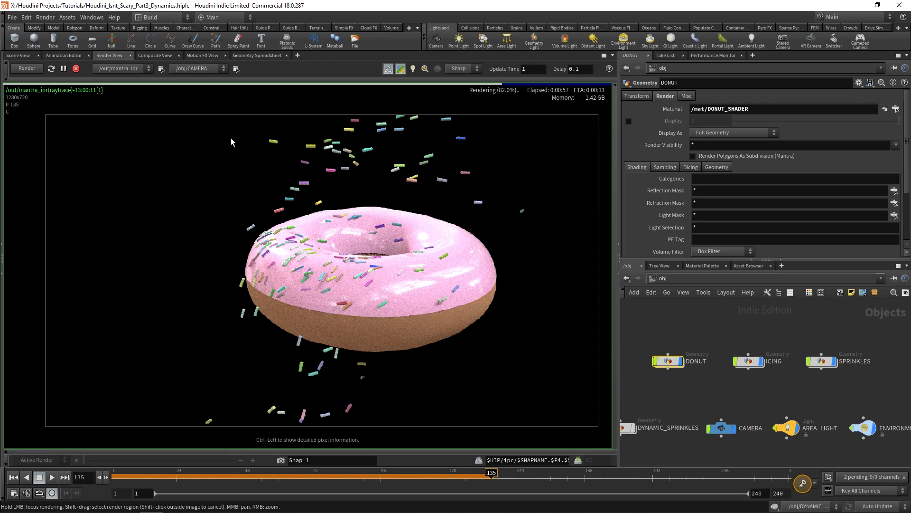
pyautogui.click(76, 69)
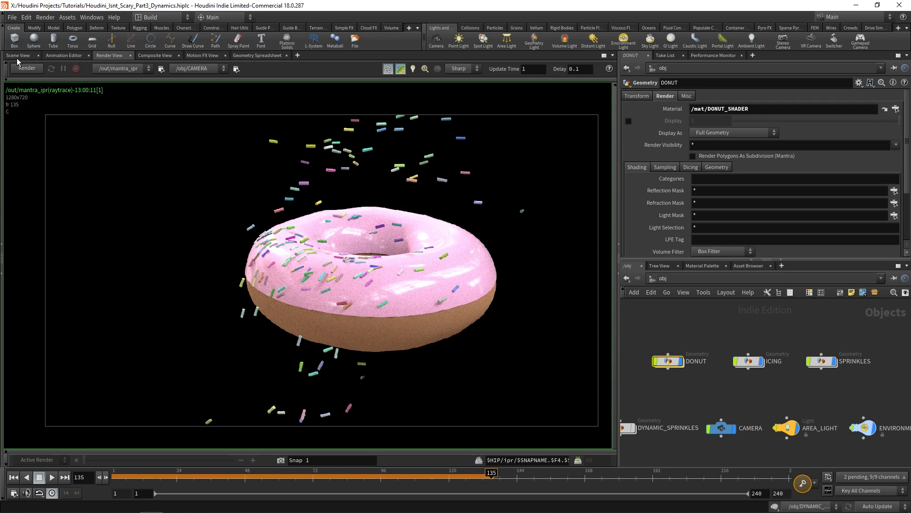
pyautogui.click(18, 55)
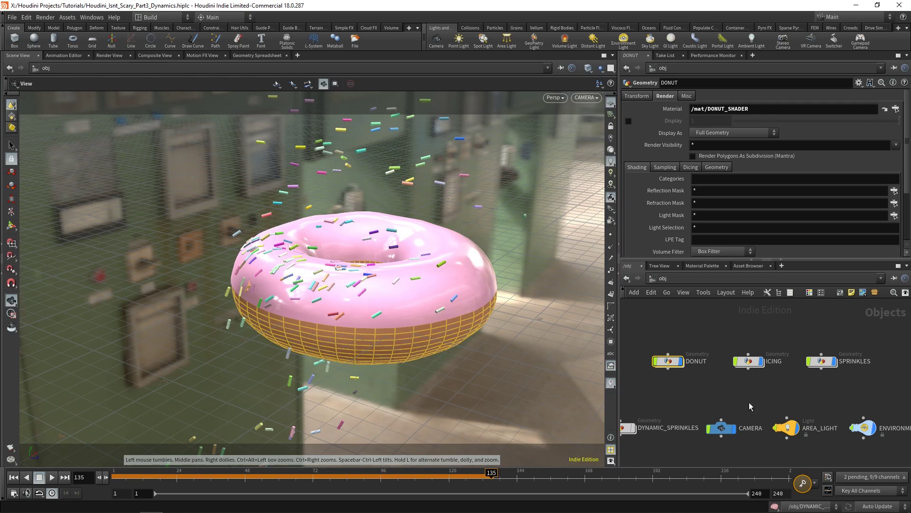
# - Add a Grid geometry object to the object network and rename it BACKGROUND
pyautogui.scroll(-4, 750, 406)
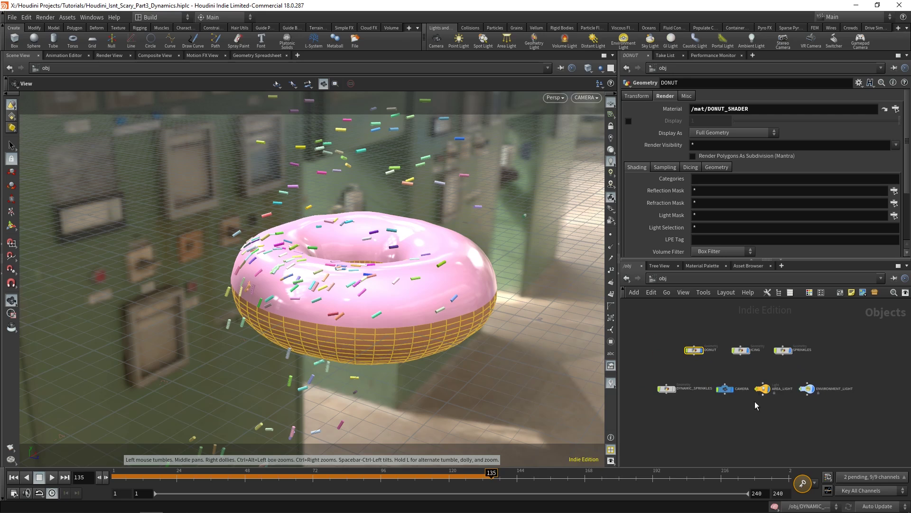
pyautogui.moveTo(759, 400); pyautogui.dragTo(756, 380, button='middle')
pyautogui.press('Tab')
pyautogui.write('gr')
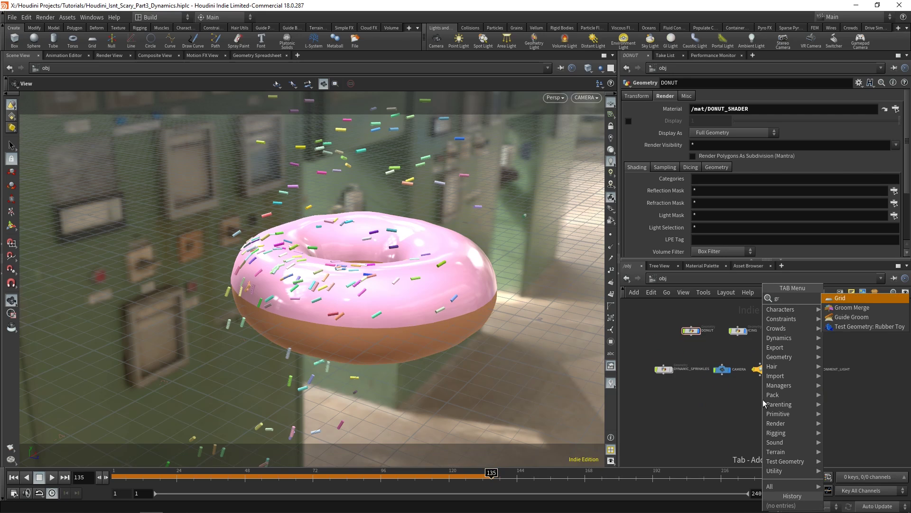
pyautogui.click(851, 303)
pyautogui.click(841, 332)
pyautogui.doubleClick(858, 331)
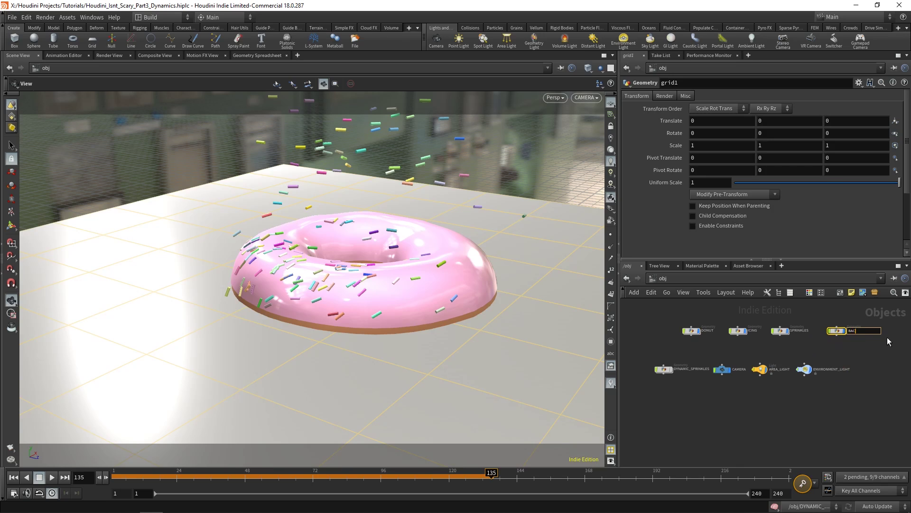
pyautogui.write('BACKGROUND')
pyautogui.press('Return')
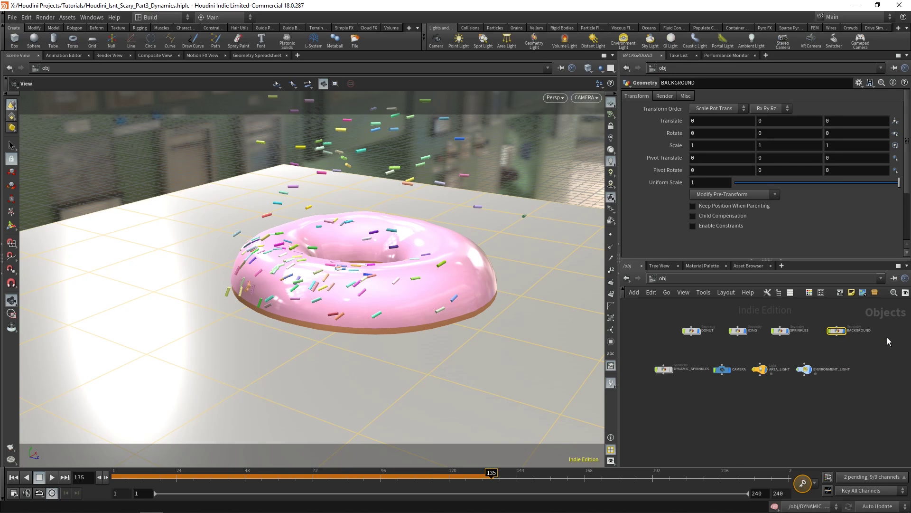
# - Inside the BACKGROUND object, set the grid's orientation to XY Plane and its size to 50 by 50
pyautogui.scroll(3, 863, 330)
pyautogui.doubleClick(818, 333)
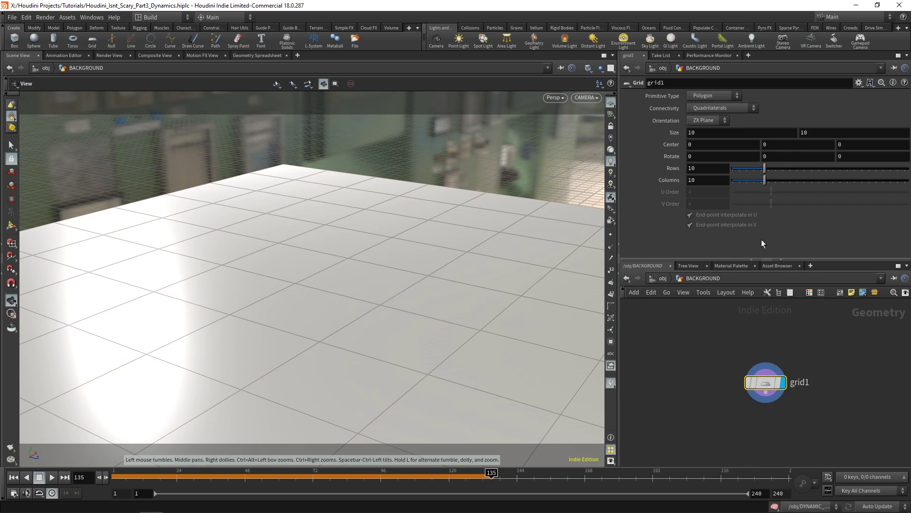
pyautogui.click(710, 120)
pyautogui.click(714, 139)
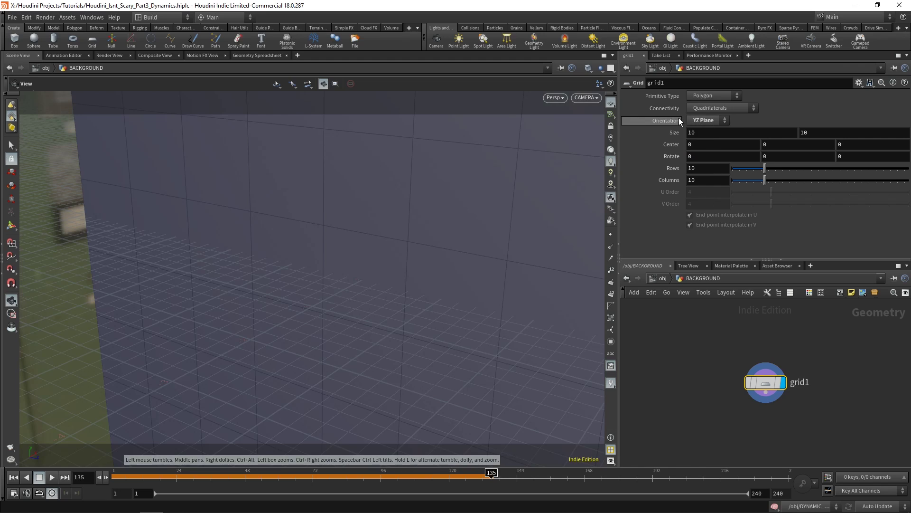
pyautogui.click(725, 121)
pyautogui.click(717, 132)
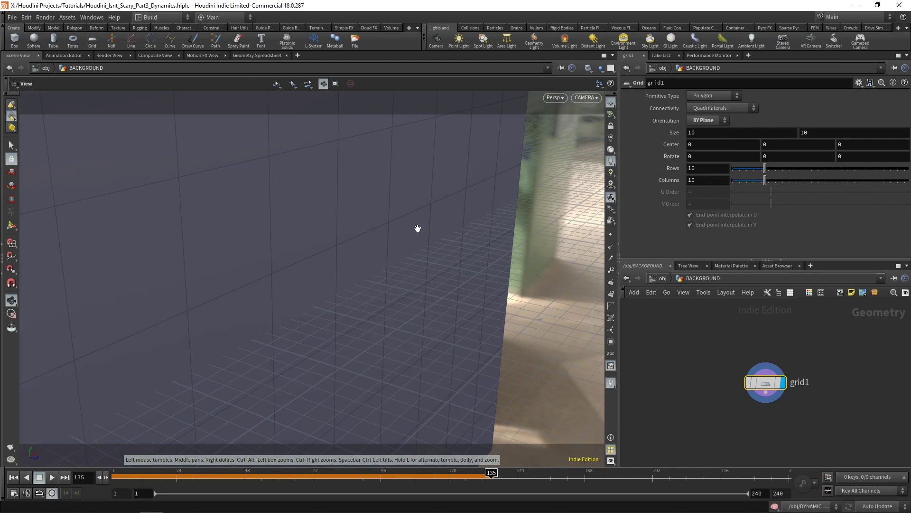
pyautogui.click(700, 133)
pyautogui.press('Return')
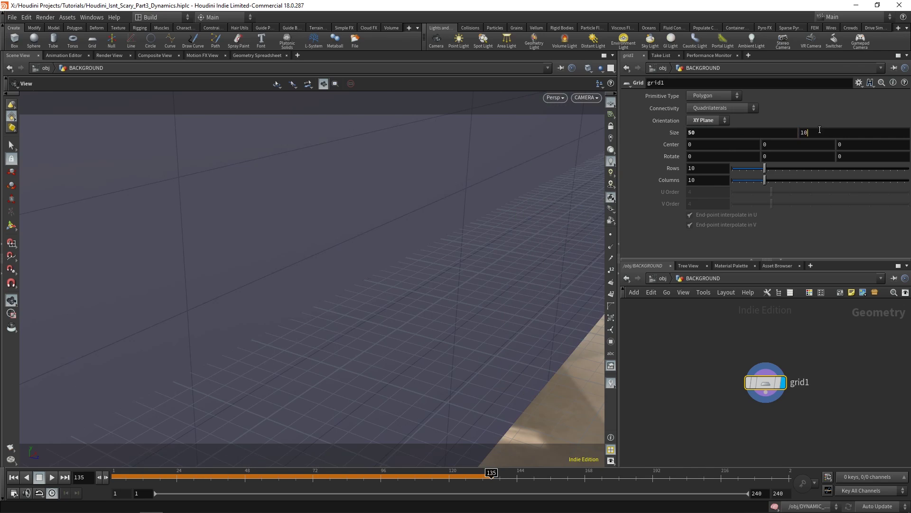
# - At object level, move BACKGROUND behind the donut to about 8.86, -0.04, -11.71 and rotate it about -20.8 degrees around Y
pyautogui.click(663, 68)
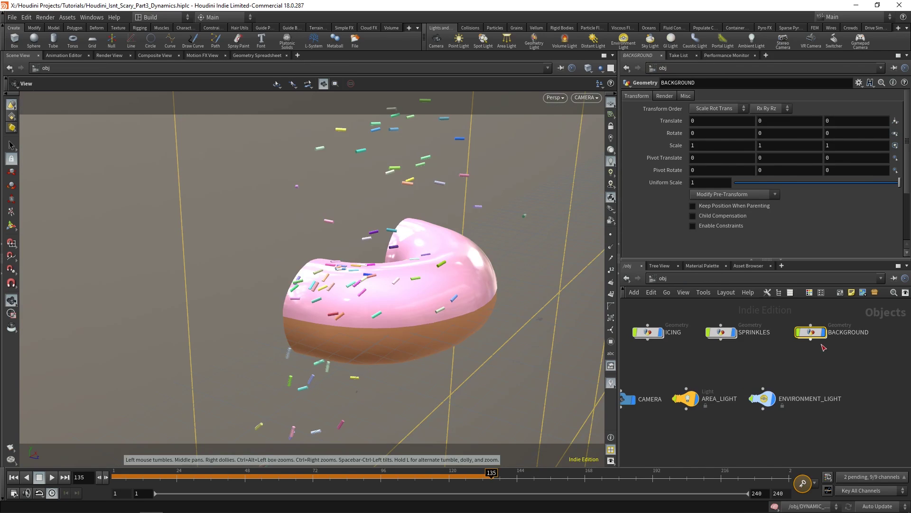
pyautogui.press('Return')
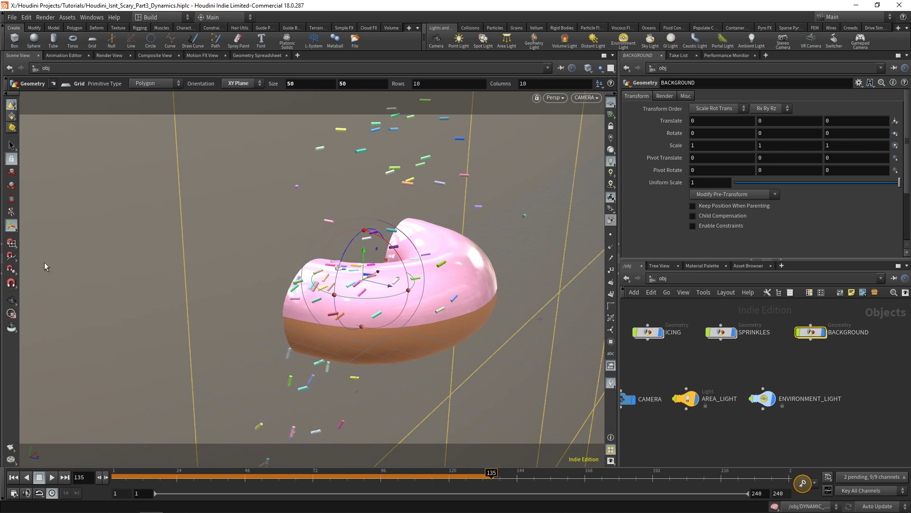
pyautogui.moveTo(376, 282); pyautogui.dragTo(16, 109)
pyautogui.moveTo(27, 147); pyautogui.dragTo(161, 127)
pyautogui.click(11, 300)
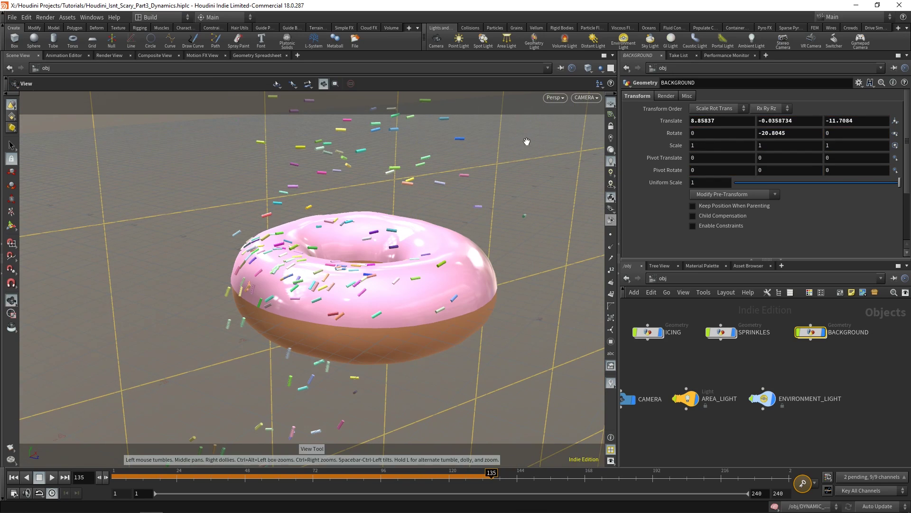
# - Look through AREA_LIGHT, reposition the light with the view locked to it, and return to the CAMERA view
pyautogui.click(587, 99)
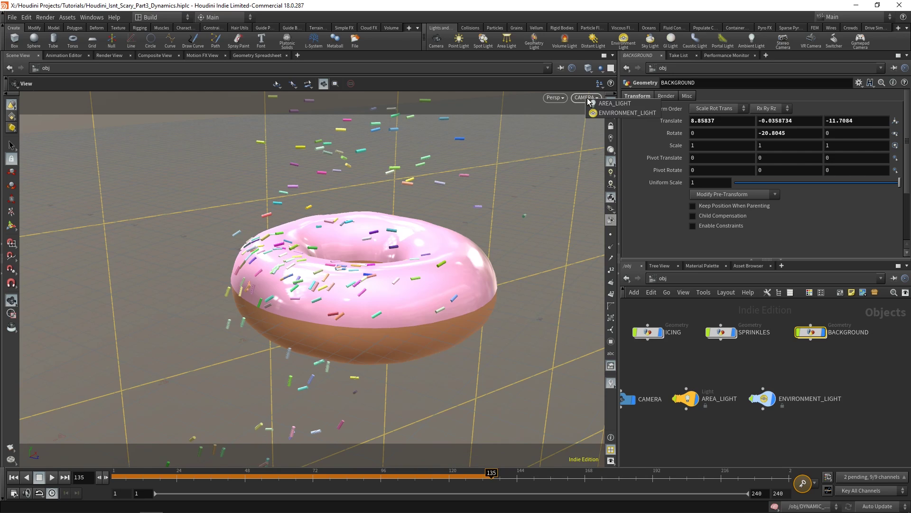
pyautogui.click(612, 108)
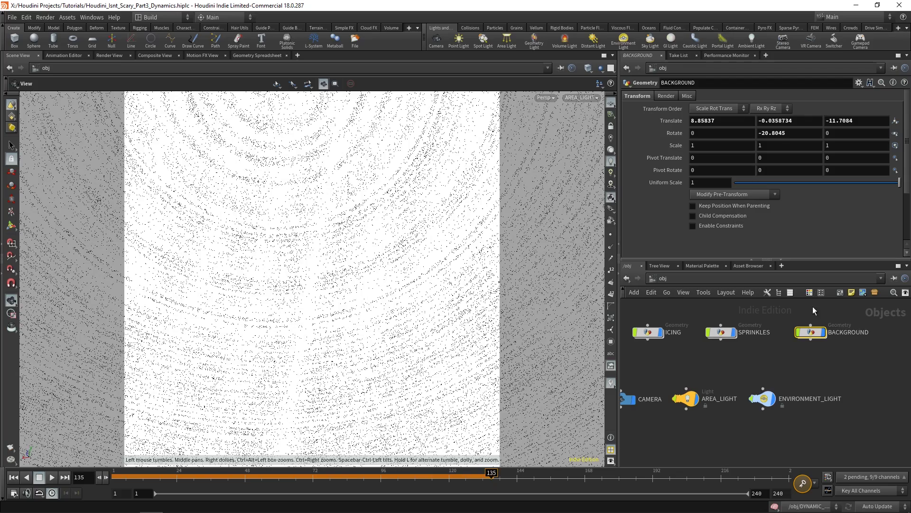
pyautogui.click(611, 126)
pyautogui.moveTo(429, 190); pyautogui.dragTo(325, 275, button='right')
pyautogui.moveTo(326, 276); pyautogui.dragTo(372, 254)
pyautogui.click(611, 127)
pyautogui.moveTo(375, 286); pyautogui.dragTo(344, 277)
pyautogui.click(606, 126)
pyautogui.moveTo(380, 251); pyautogui.dragTo(271, 237)
pyautogui.click(587, 98)
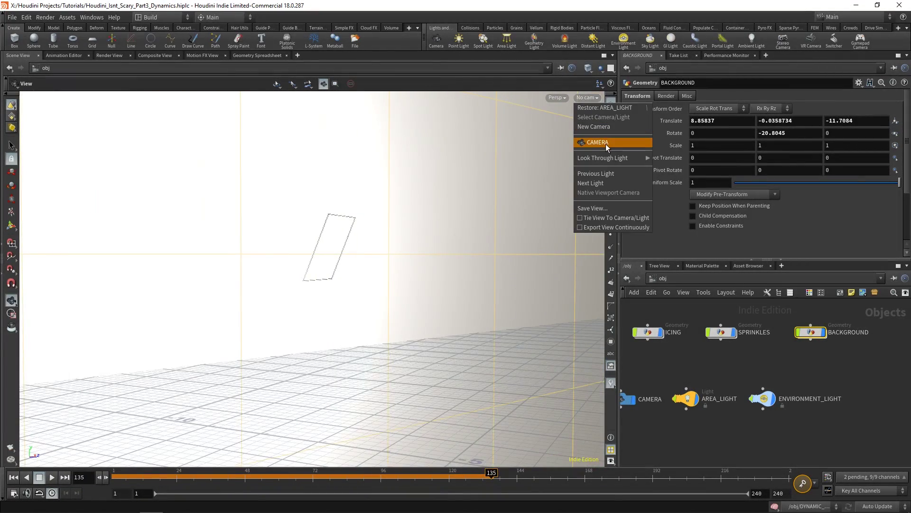
pyautogui.click(606, 143)
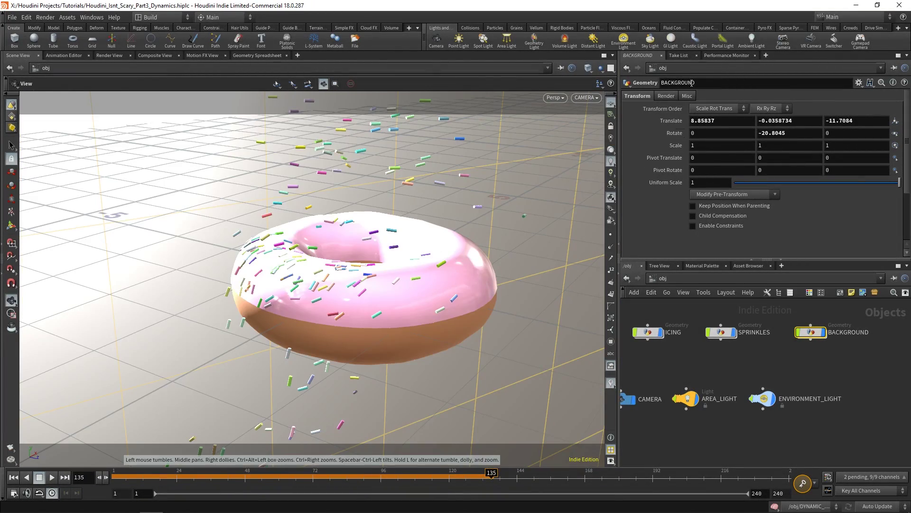
# - Add a new Principled Shader material to /mat and rename it BACKGROUND_GRID_SHADER
pyautogui.click(710, 267)
pyautogui.scroll(-3, 694, 350)
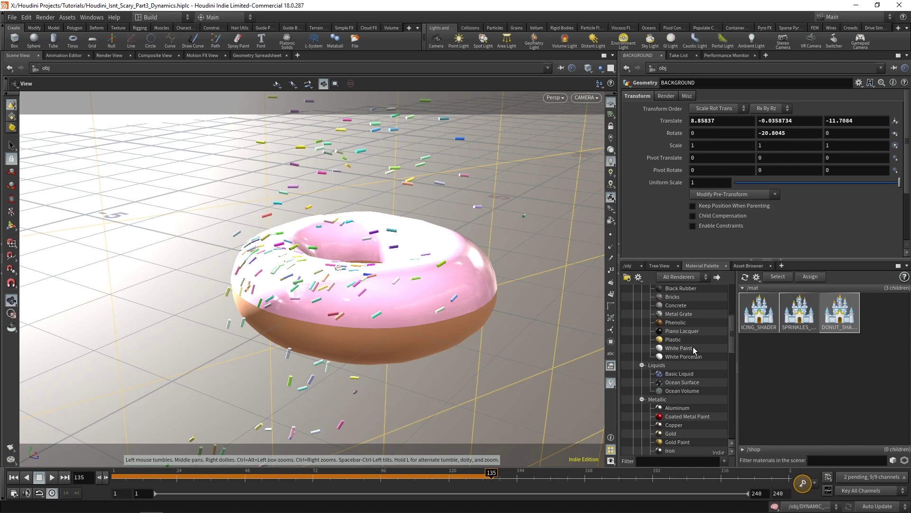
pyautogui.scroll(5, 690, 339)
pyautogui.moveTo(762, 313); pyautogui.dragTo(877, 325)
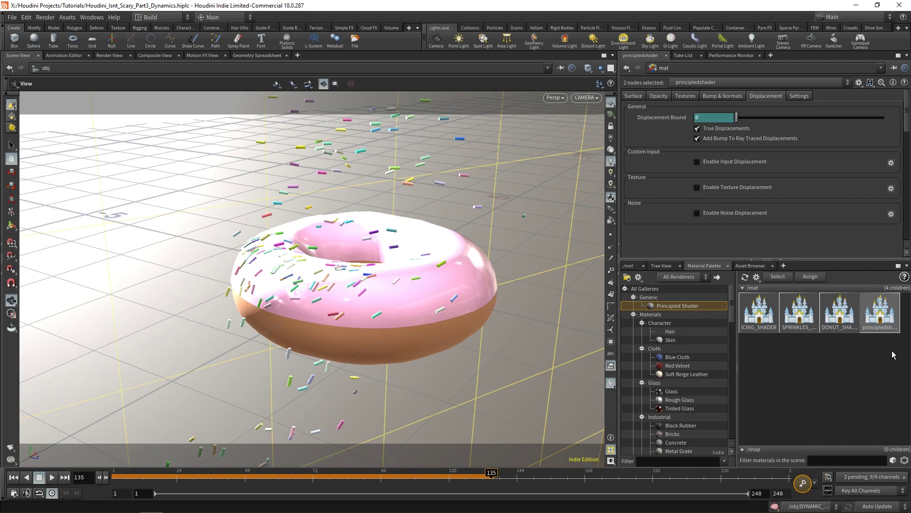
pyautogui.doubleClick(881, 313)
pyautogui.doubleClick(798, 316)
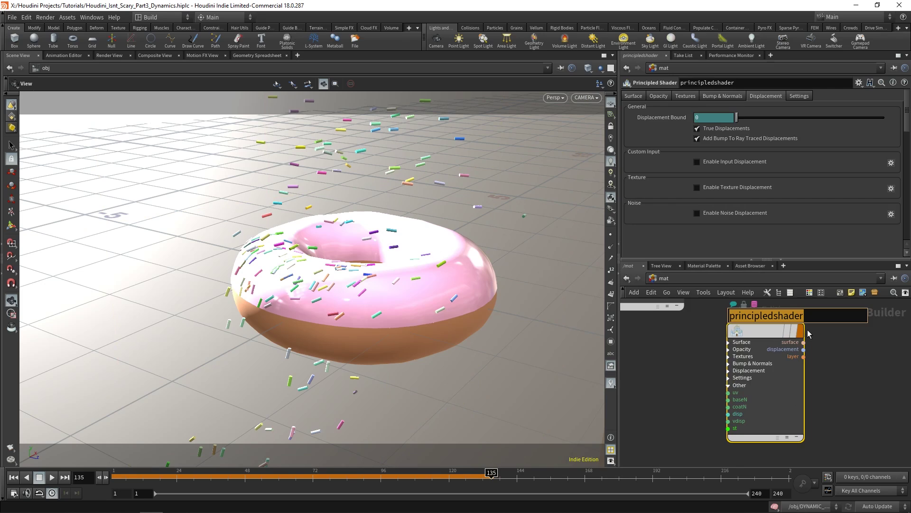
pyautogui.write('BACKGROU')
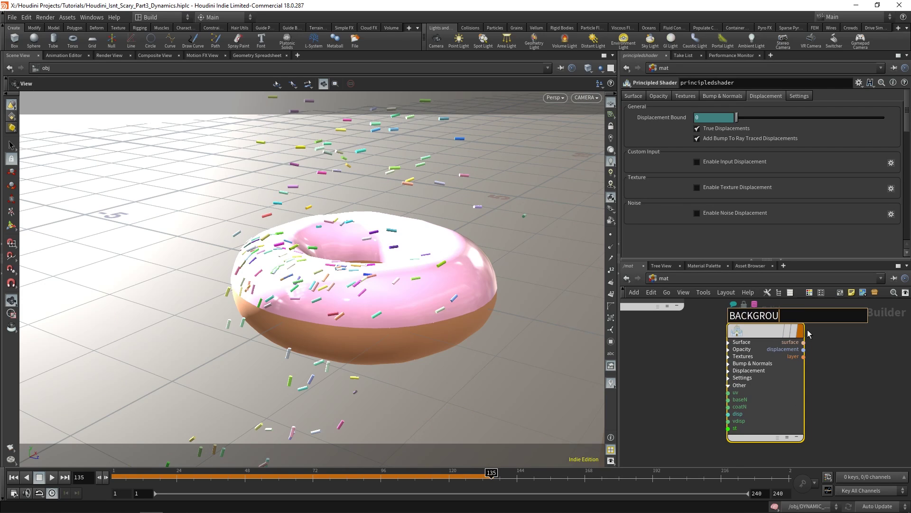
pyautogui.write('ND_GRID_SHADER')
pyautogui.press('Return')
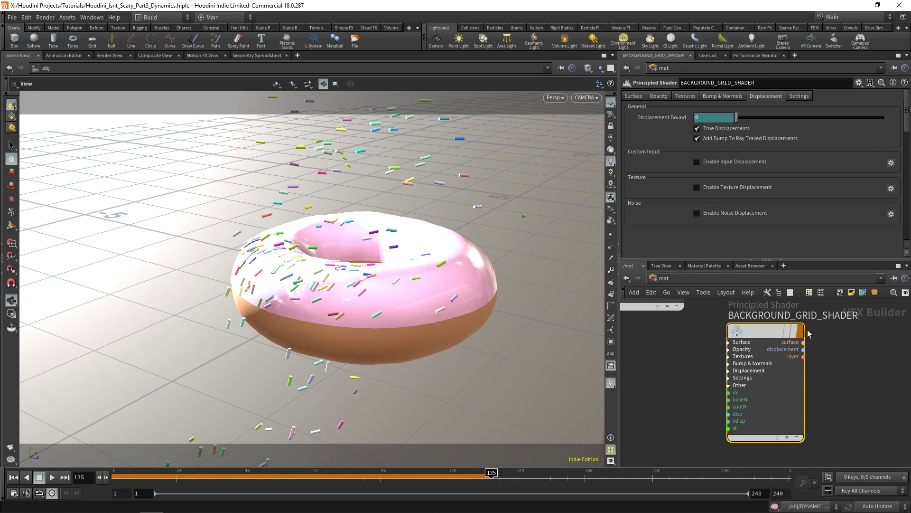
# - Assign BACKGROUND_GRID_SHADER to the background grid and set its base color to dark purple (0.113781, 0.0279312, 0.121)
pyautogui.click(707, 266)
pyautogui.moveTo(860, 309); pyautogui.dragTo(547, 151)
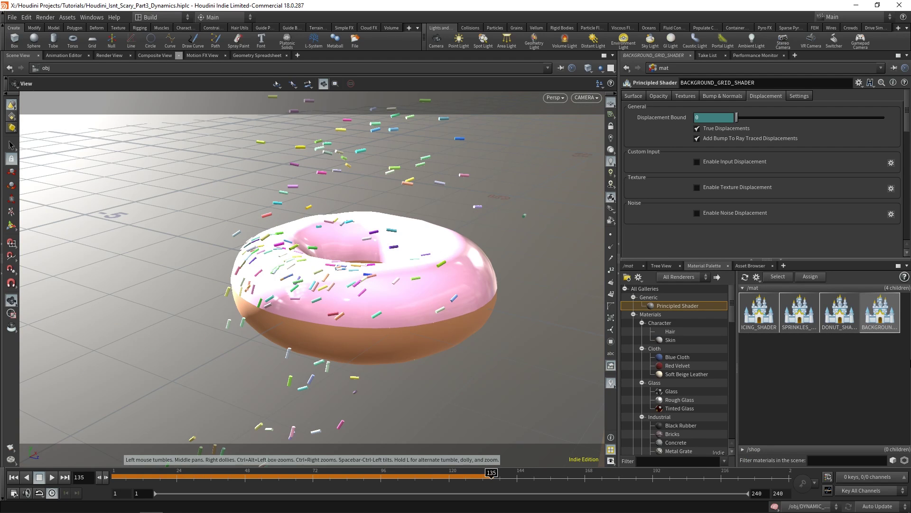
pyautogui.click(638, 95)
pyautogui.click(700, 118)
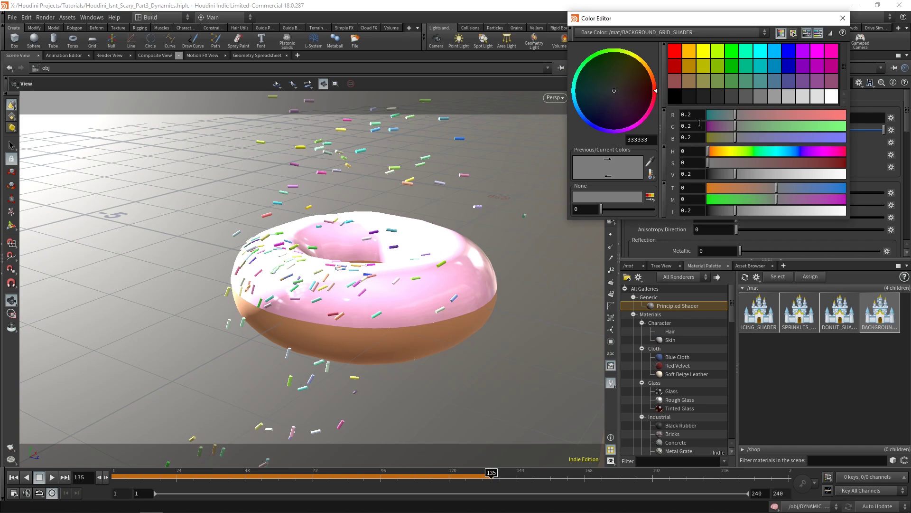
pyautogui.moveTo(623, 107); pyautogui.dragTo(627, 117)
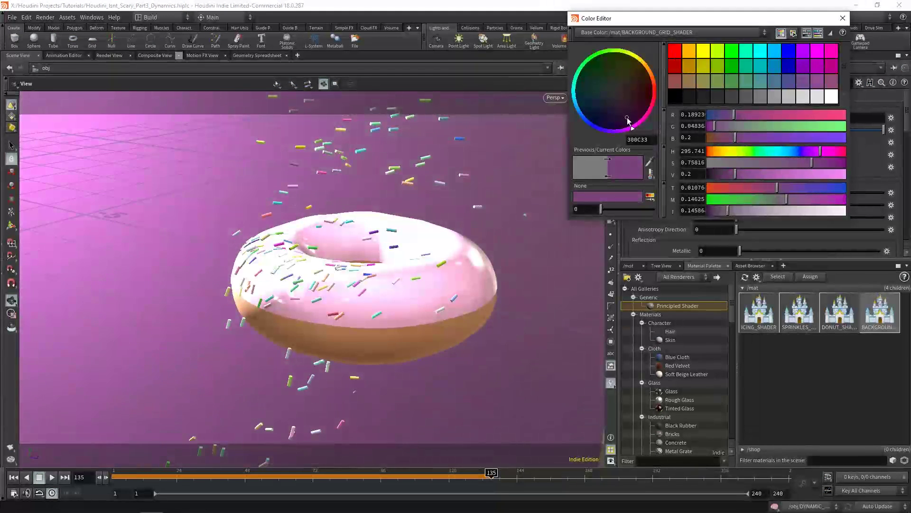
pyautogui.moveTo(744, 175); pyautogui.dragTo(724, 176)
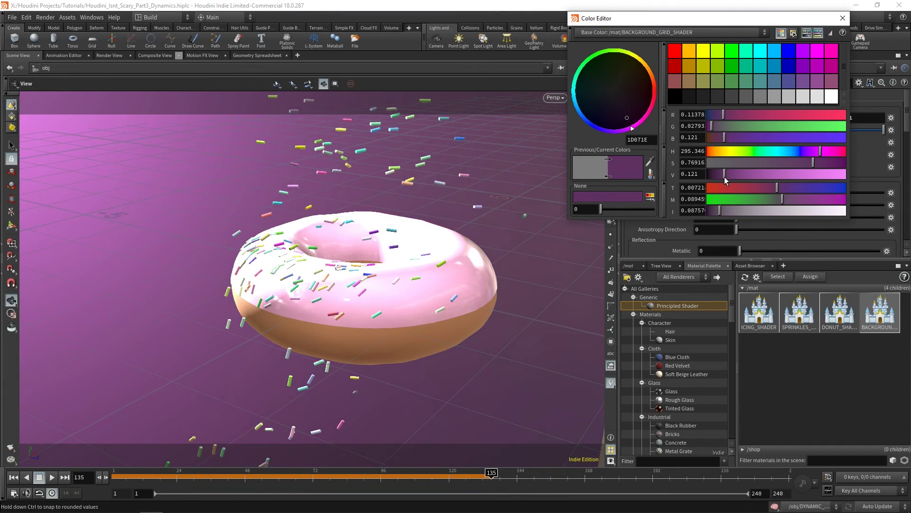
pyautogui.click(842, 18)
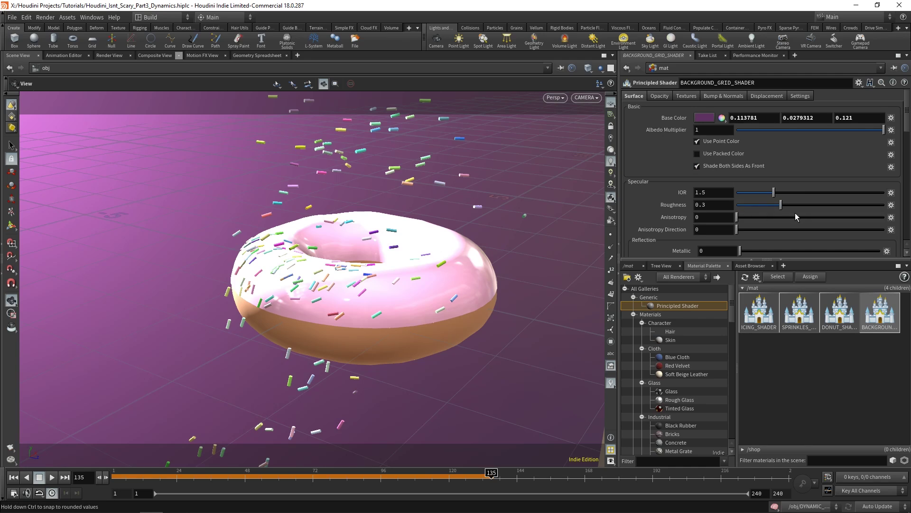
# - Preview the render through the camera and set AREA_LIGHT's exposure to 5.8
pyautogui.click(110, 56)
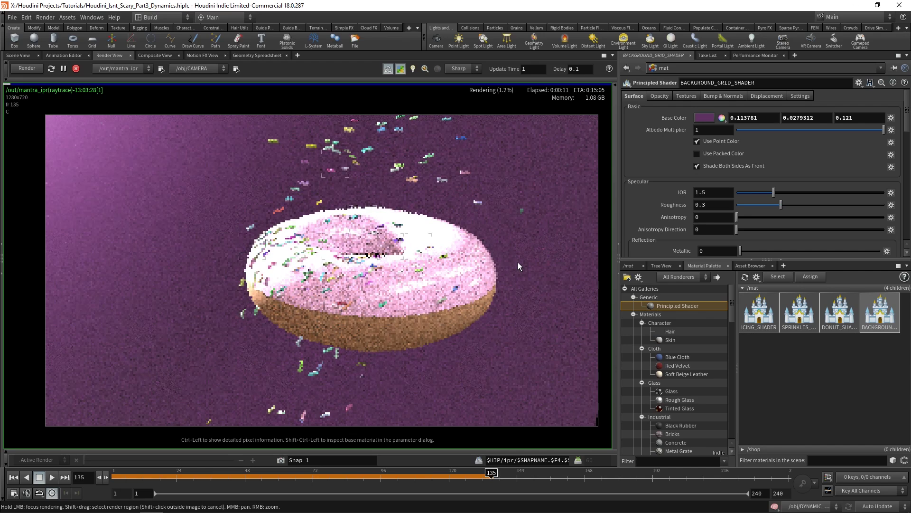
pyautogui.click(660, 71)
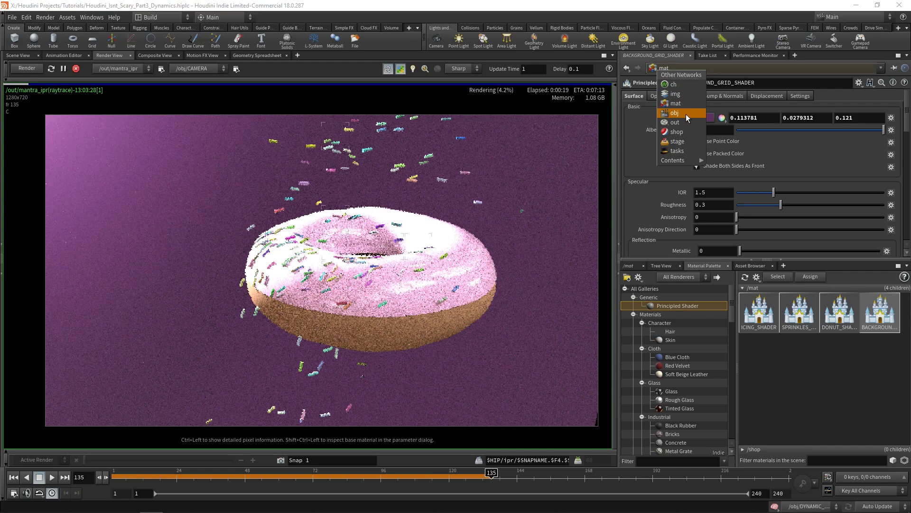
pyautogui.click(689, 117)
pyautogui.click(633, 266)
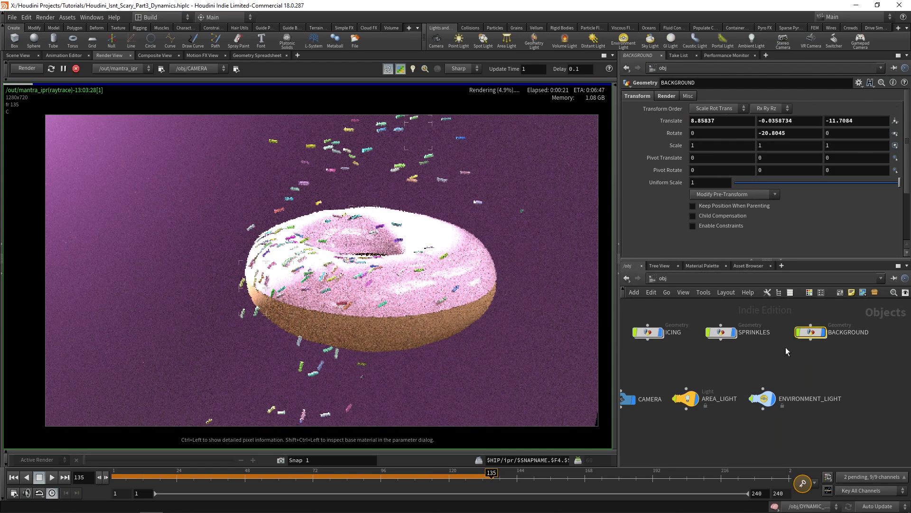
pyautogui.click(725, 383)
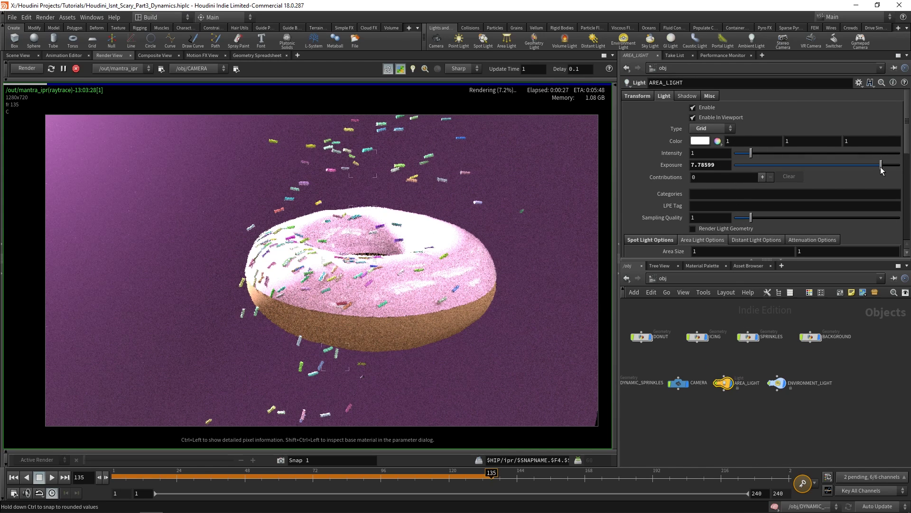
pyautogui.moveTo(872, 168); pyautogui.dragTo(865, 165)
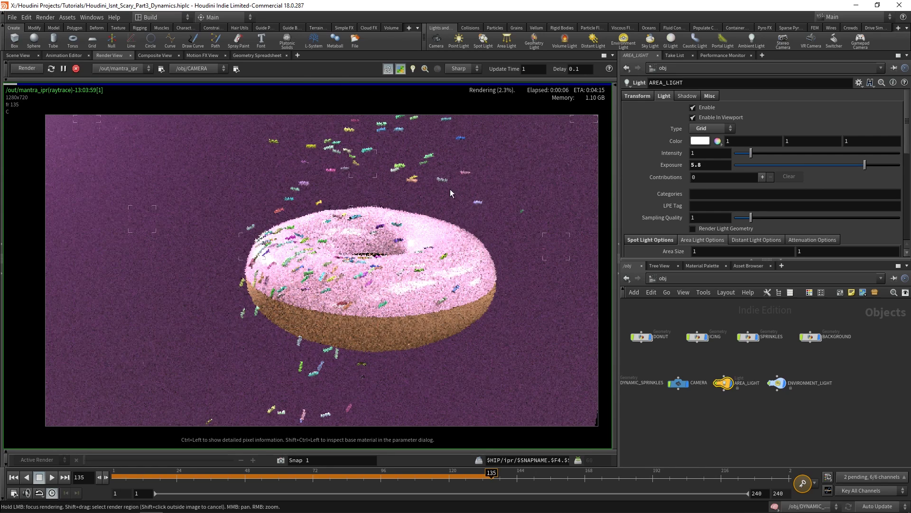
# - Create a spot light from an elevated view facing the donut and background, and inspect its placement from outside the light
pyautogui.click(17, 56)
pyautogui.moveTo(303, 179); pyautogui.dragTo(355, 328)
pyautogui.keyDown('ctrl'); pyautogui.click(483, 40); pyautogui.keyUp('ctrl')
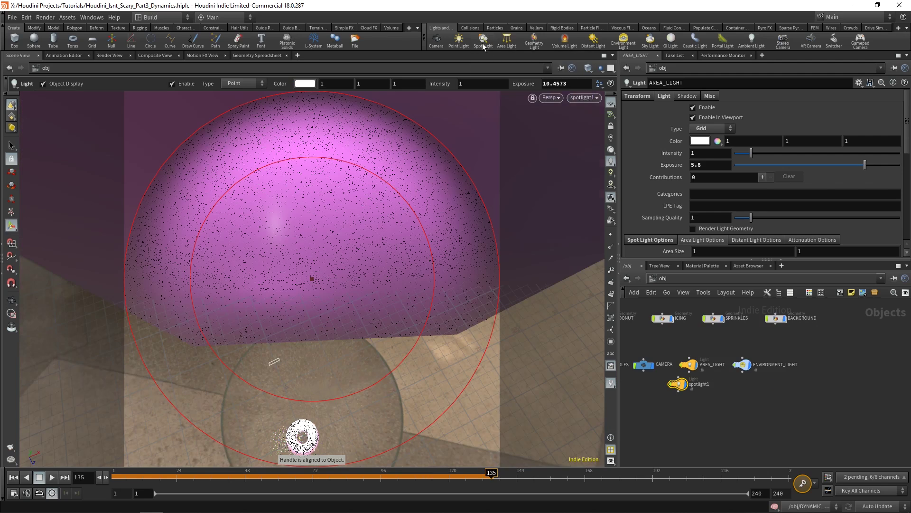
pyautogui.press('Escape')
pyautogui.moveTo(117, 219); pyautogui.dragTo(368, 191)
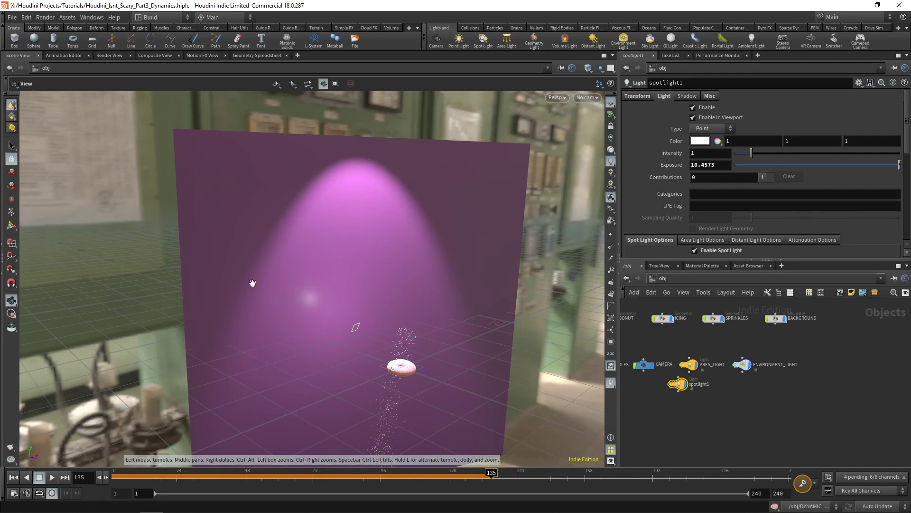
pyautogui.moveTo(384, 353); pyautogui.dragTo(324, 312)
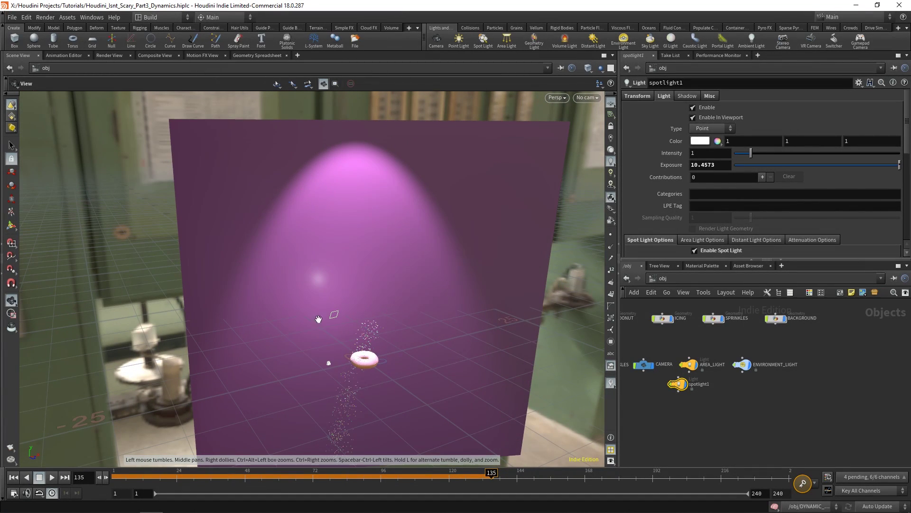
# - Look through spotlight1, shift its aim across the purple background, and preview the render
pyautogui.click(109, 56)
pyautogui.click(19, 57)
pyautogui.click(586, 98)
pyautogui.moveTo(617, 158)
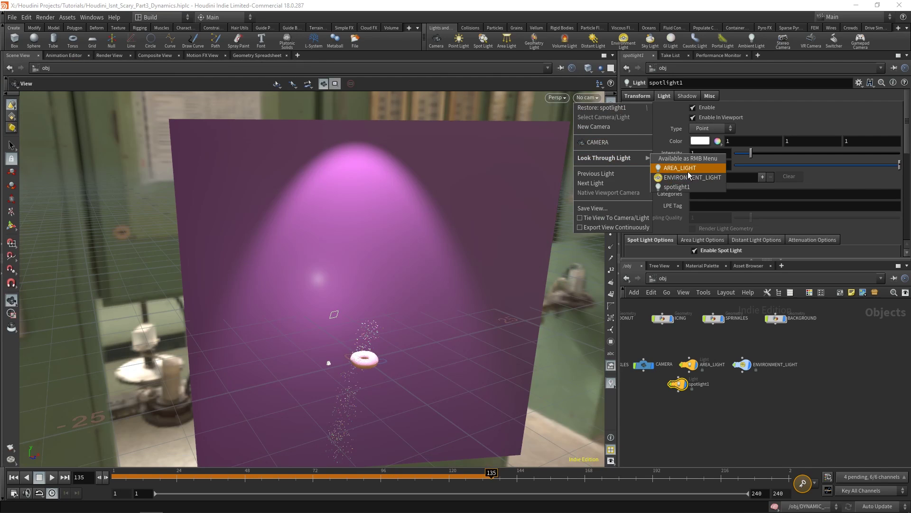
pyautogui.click(677, 187)
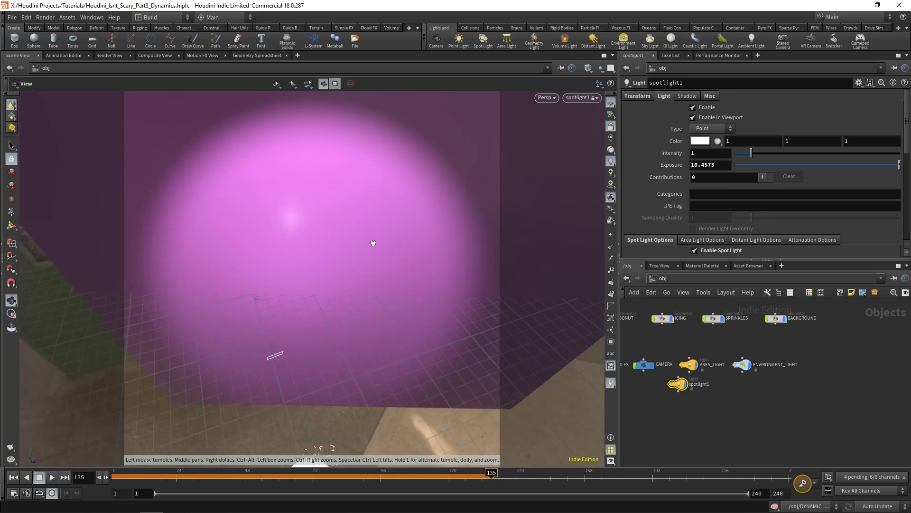
pyautogui.moveTo(375, 256); pyautogui.dragTo(327, 234, button='middle')
pyautogui.click(109, 55)
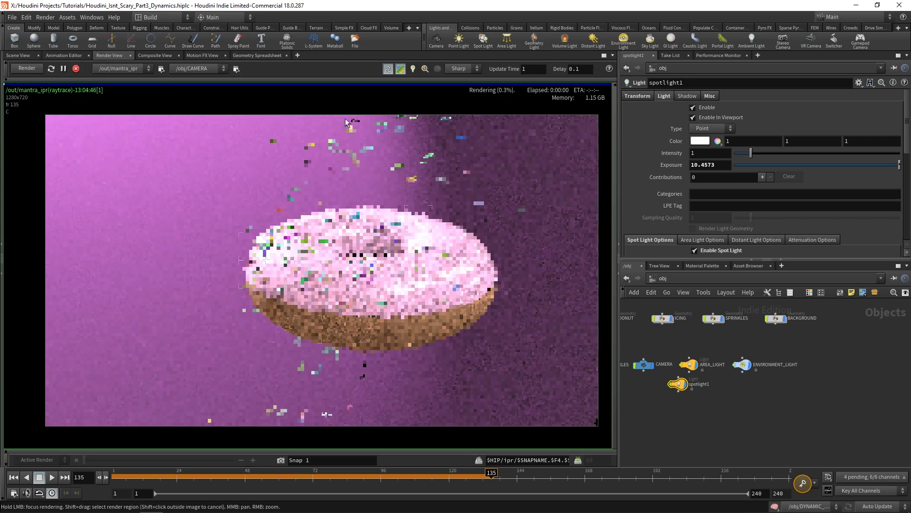
# - Adjust spotlight1's aim again, reframe the donut in the CAMERA view, and check the render
pyautogui.click(18, 55)
pyautogui.moveTo(442, 230); pyautogui.dragTo(356, 264, button='middle')
pyautogui.click(109, 55)
pyautogui.click(18, 55)
pyautogui.click(109, 55)
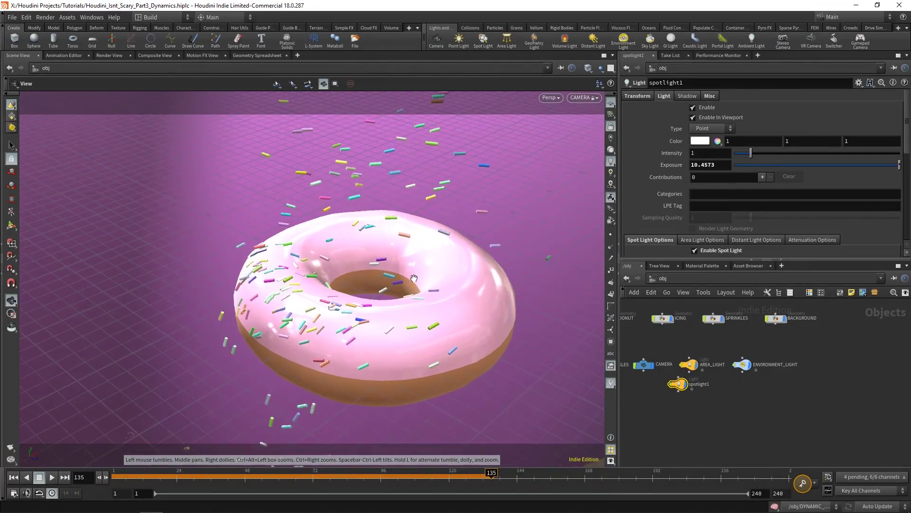
pyautogui.click(110, 57)
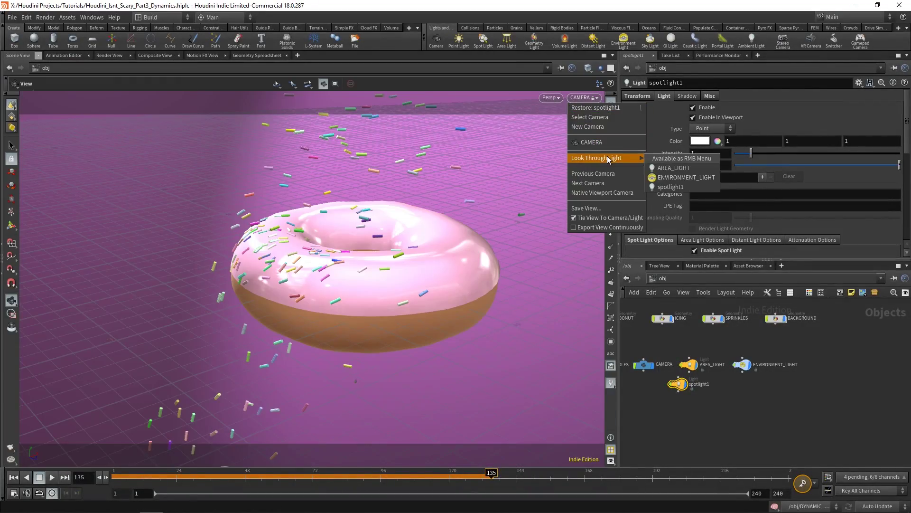
# - Look through spotlight1 again, re-aim it to light the background evenly behind the donut, and preview the render
pyautogui.click(679, 182)
pyautogui.moveTo(512, 199); pyautogui.dragTo(375, 246)
pyautogui.click(109, 56)
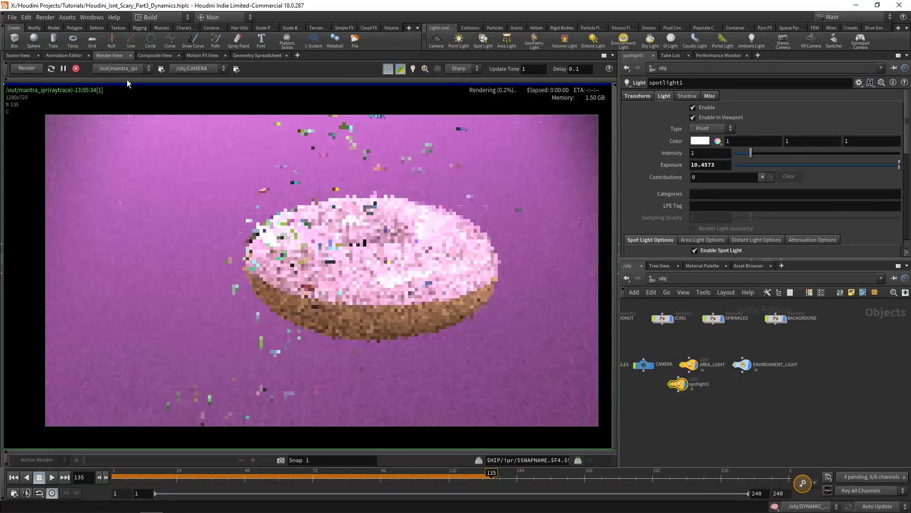
pyautogui.click(18, 55)
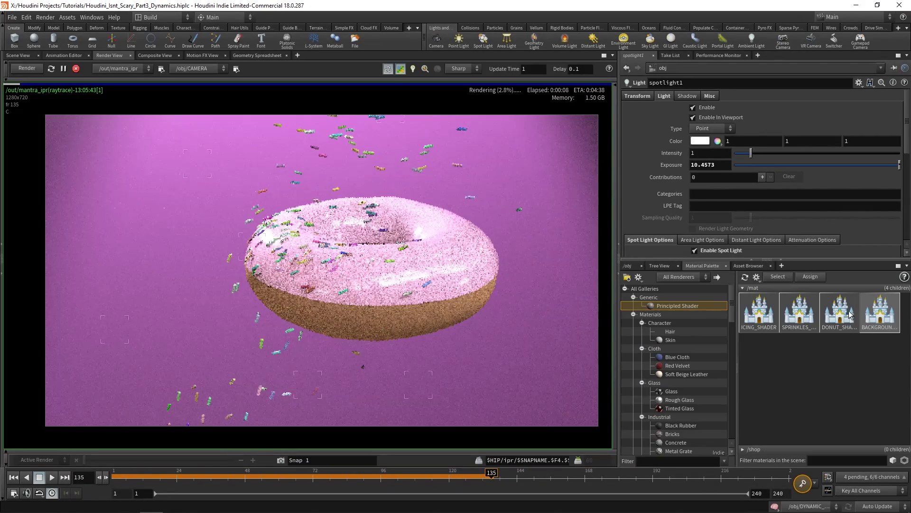
# - Set ICING_SHADER's base color to a more saturated pink (1, 0.241154, 0.810288)
pyautogui.click(758, 308)
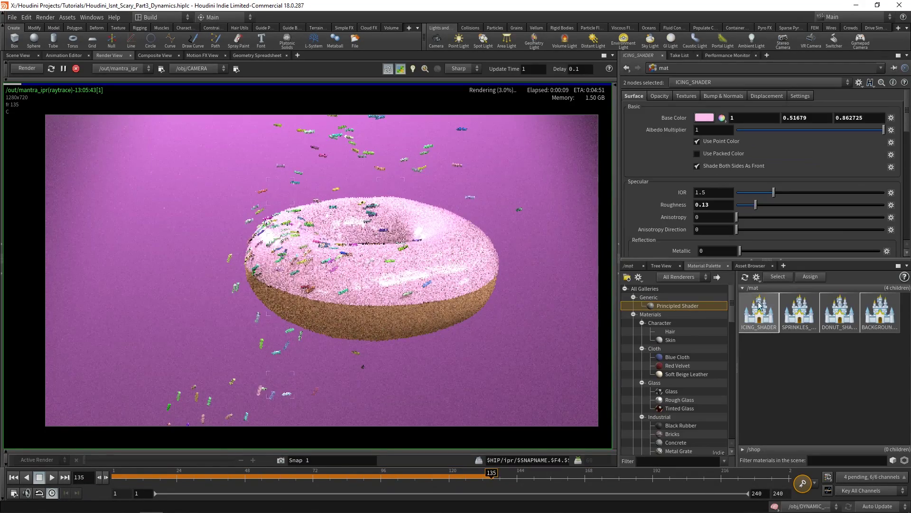
pyautogui.click(705, 117)
pyautogui.moveTo(631, 106)
pyautogui.mouseDown()
pyautogui.moveTo(651, 131)
pyautogui.moveTo(635, 112)
pyautogui.mouseUp()
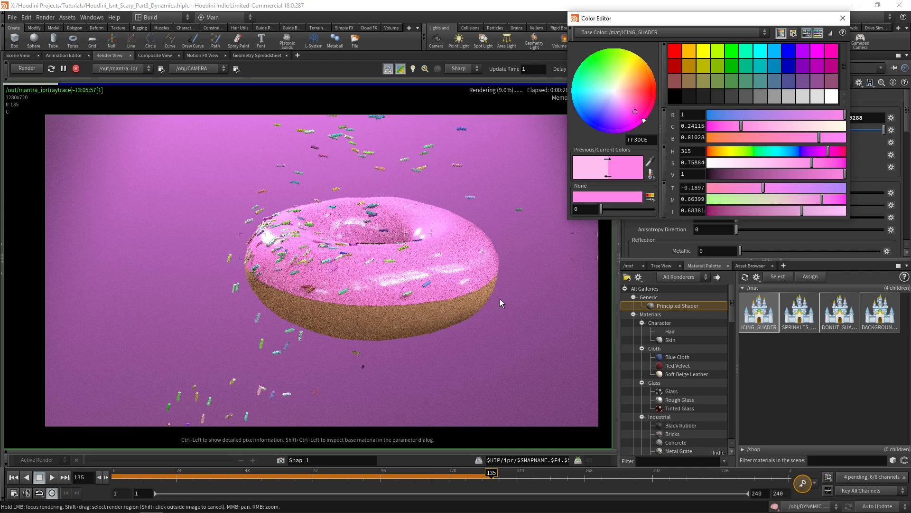
pyautogui.click(843, 18)
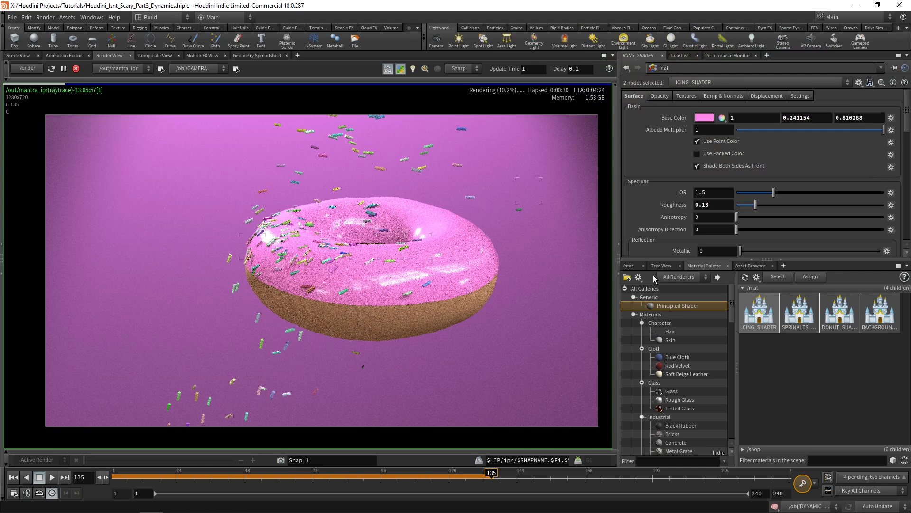
# - Return to the object network and select CAMERA to show its view parameters
pyautogui.click(628, 265)
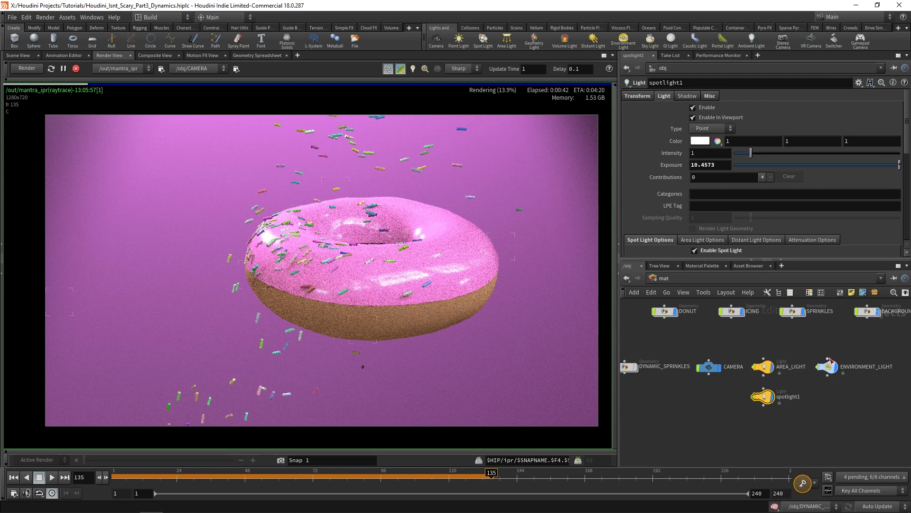
pyautogui.click(763, 366)
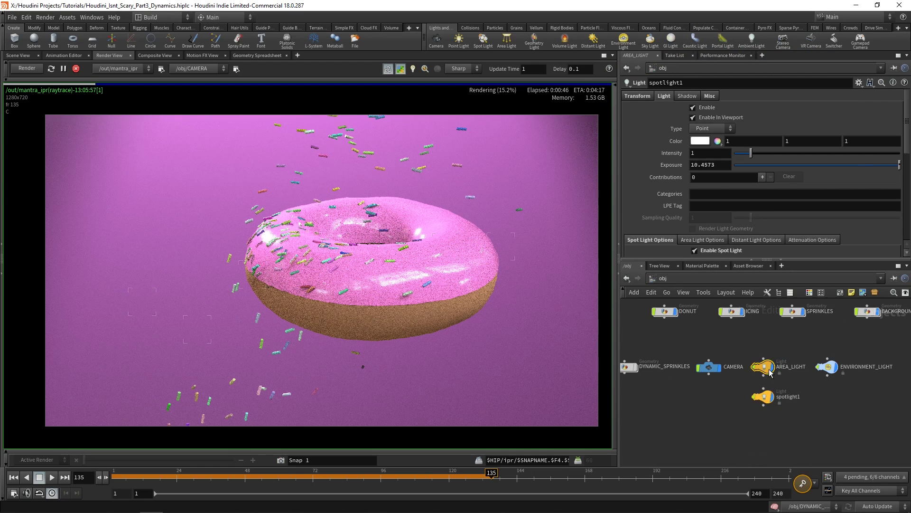
pyautogui.click(709, 367)
pyautogui.press('h')
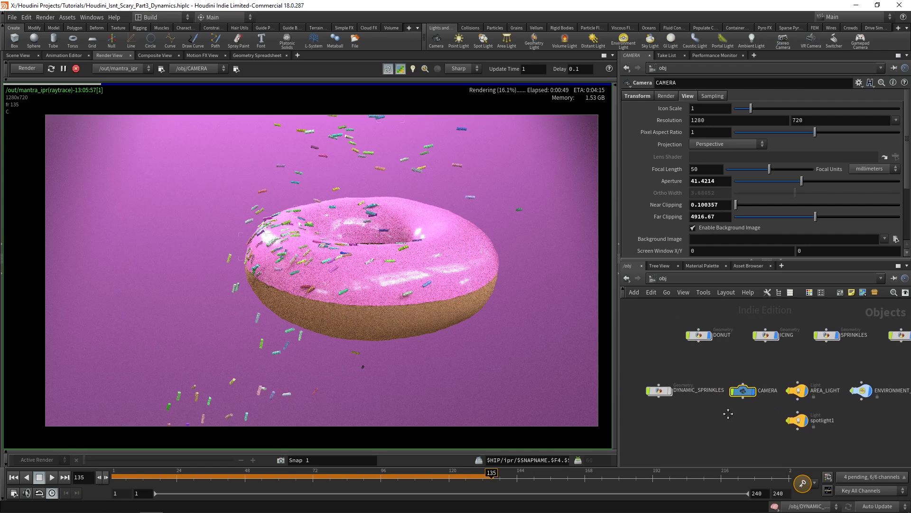